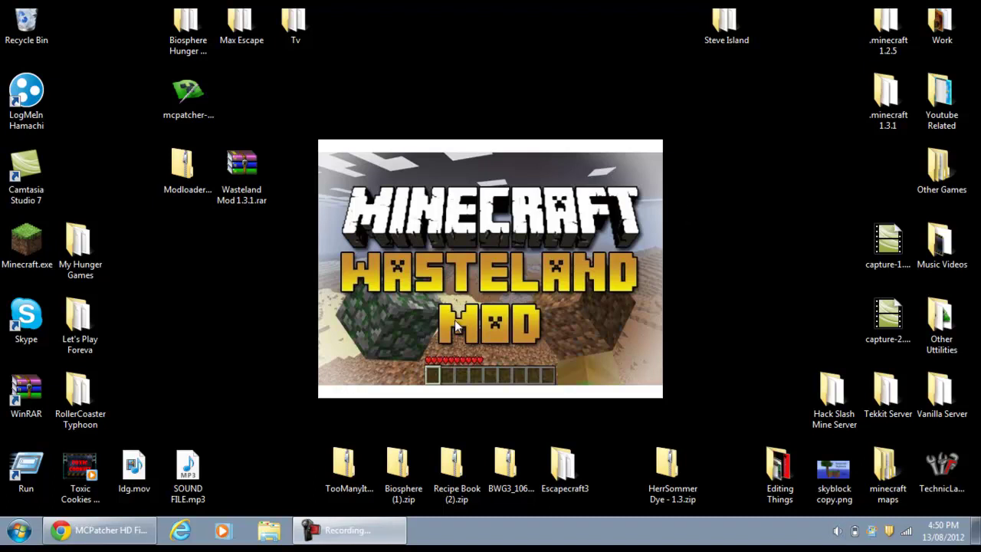
Step: Point out the Wasteland Mod, Modloader and mcpatcher files on the desktop, then restore Chrome
{"action": "left_click_drag", "start_coordinate": [699, 101], "coordinate": [560, 156]}
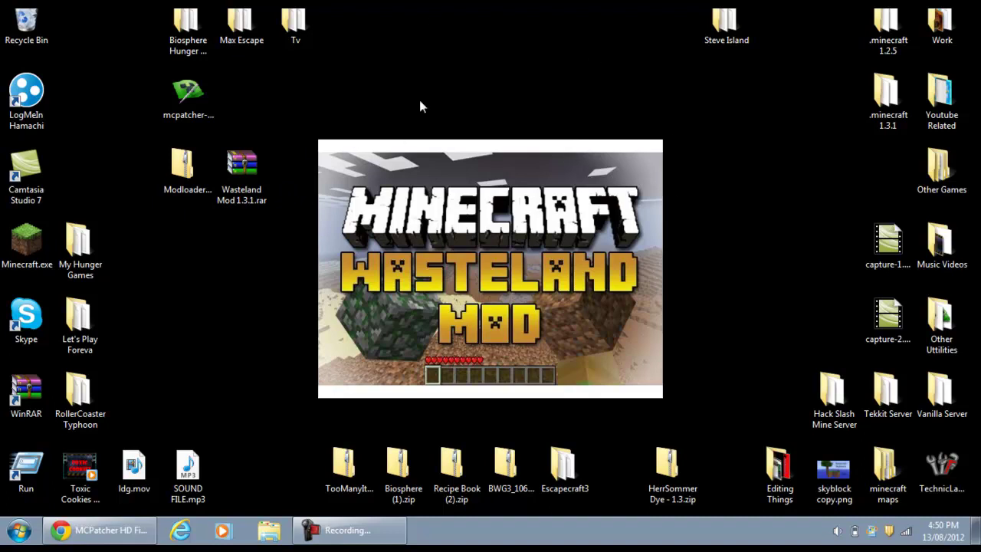
{"action": "left_click", "coordinate": [262, 190]}
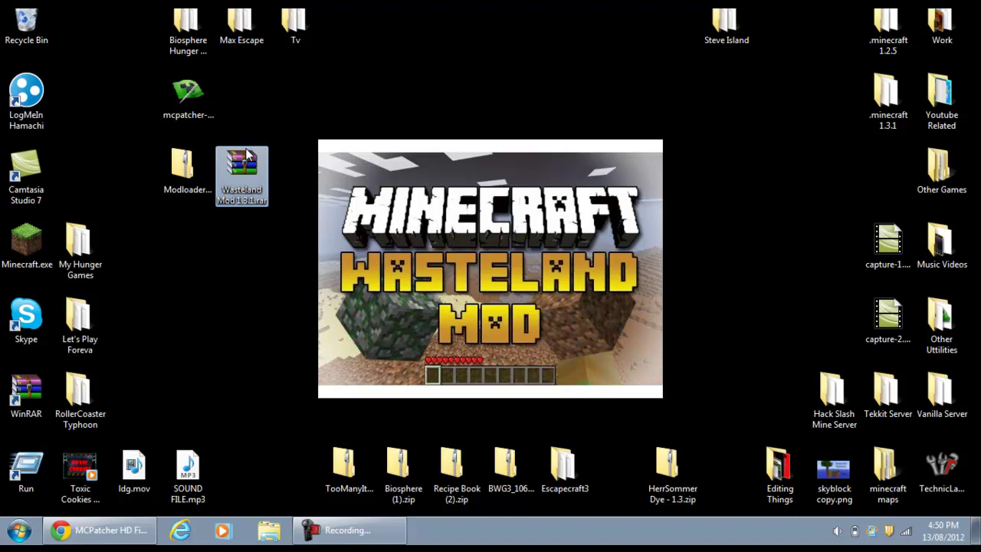
{"action": "left_click", "coordinate": [184, 170]}
{"action": "left_click", "coordinate": [261, 176]}
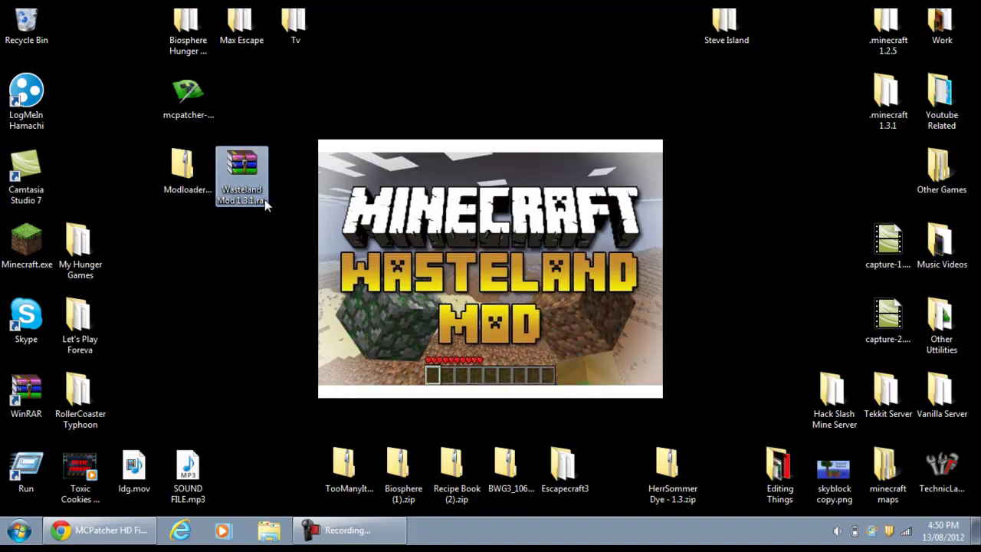
{"action": "left_click", "coordinate": [204, 86]}
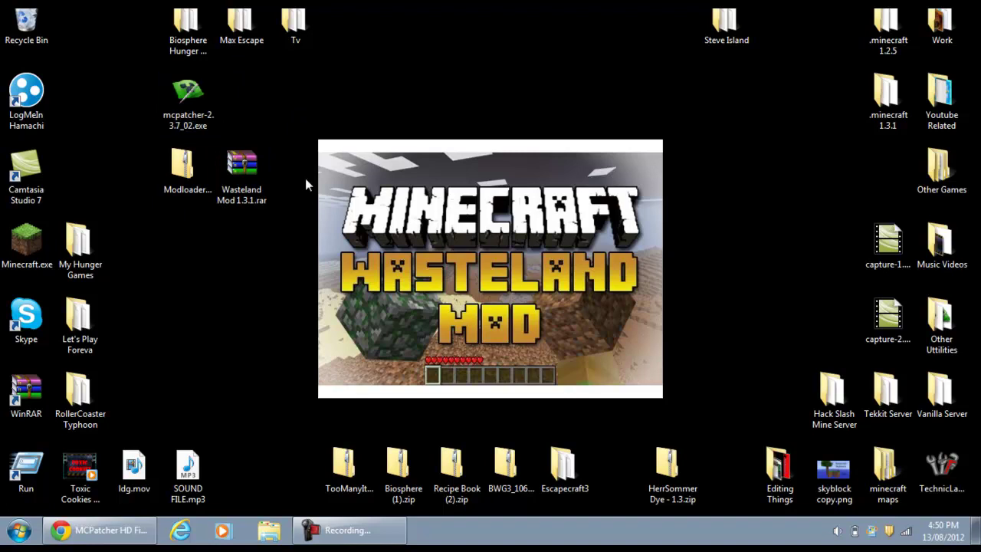
{"action": "left_click", "coordinate": [100, 530]}
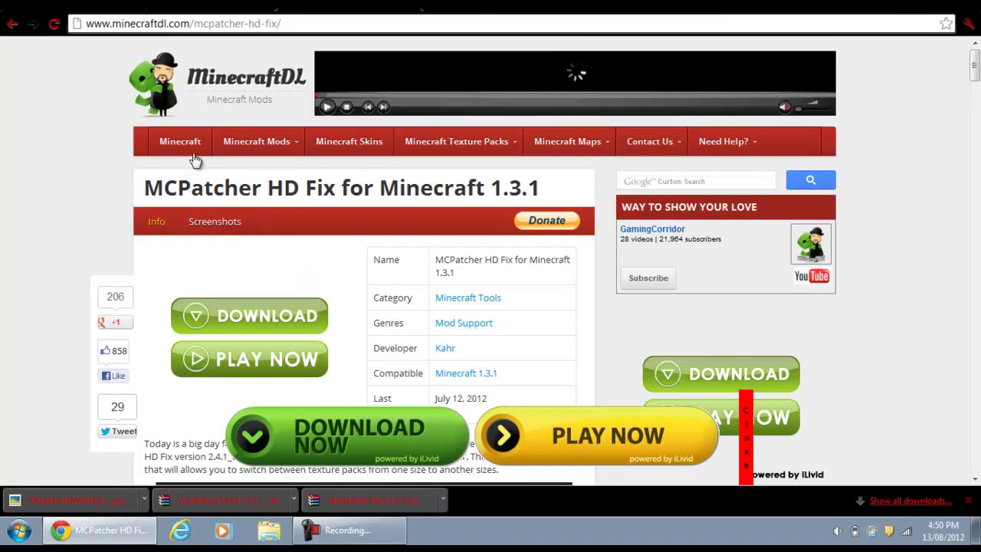
Step: Scroll the minecraftdl page to the install steps and open the MCPatcher HD Fix link
{"action": "left_click_drag", "start_coordinate": [156, 181], "coordinate": [113, 182]}
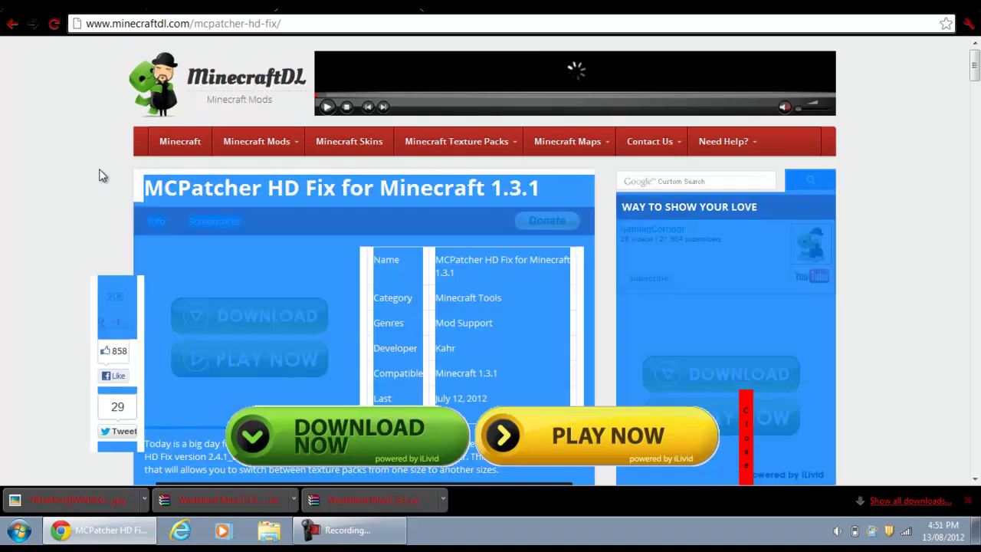
{"action": "left_click", "coordinate": [116, 178]}
{"action": "left_click_drag", "start_coordinate": [975, 66], "coordinate": [975, 84]}
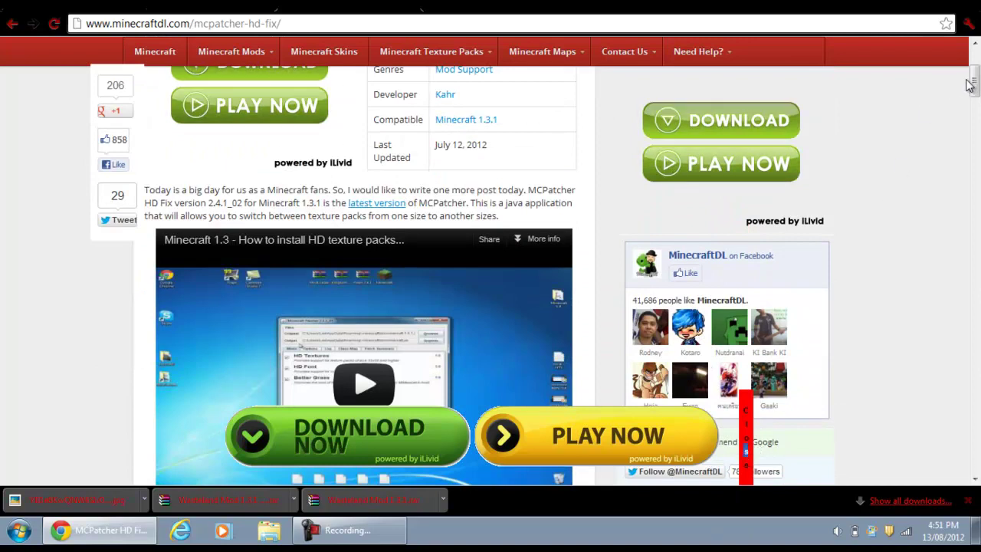
{"action": "scroll", "coordinate": [328, 204], "scroll_direction": "down", "scroll_amount": 8}
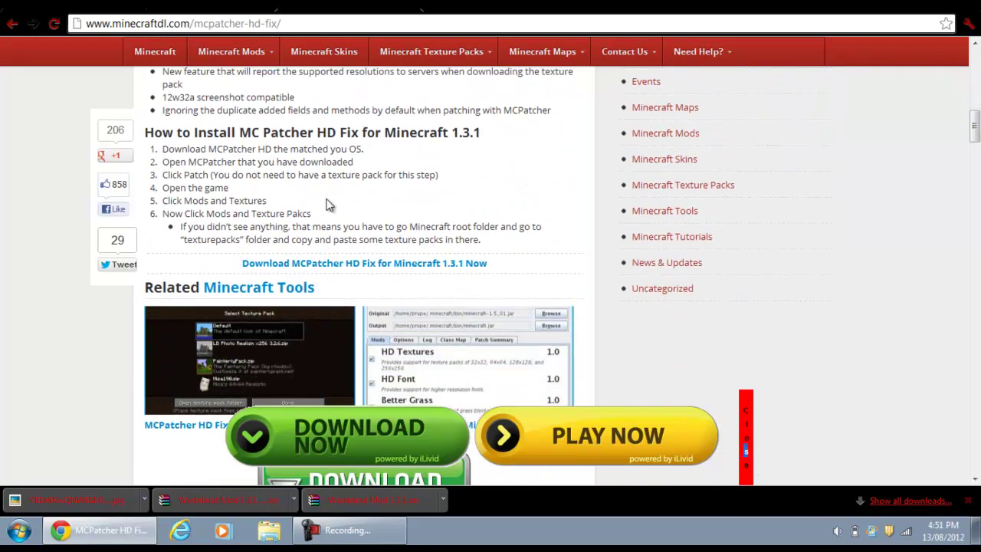
{"action": "left_click", "coordinate": [446, 270]}
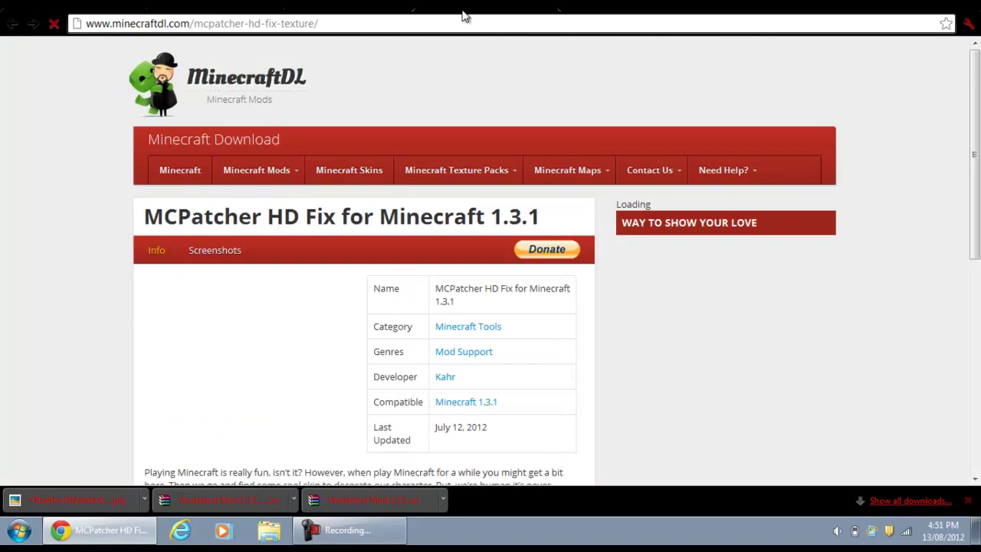
Step: Follow the 'Download MCPatcher HD Fix for Minecraft 1.3.1 Now' link to the adf.ly page
{"action": "scroll", "coordinate": [973, 137], "scroll_direction": "down", "scroll_amount": 2}
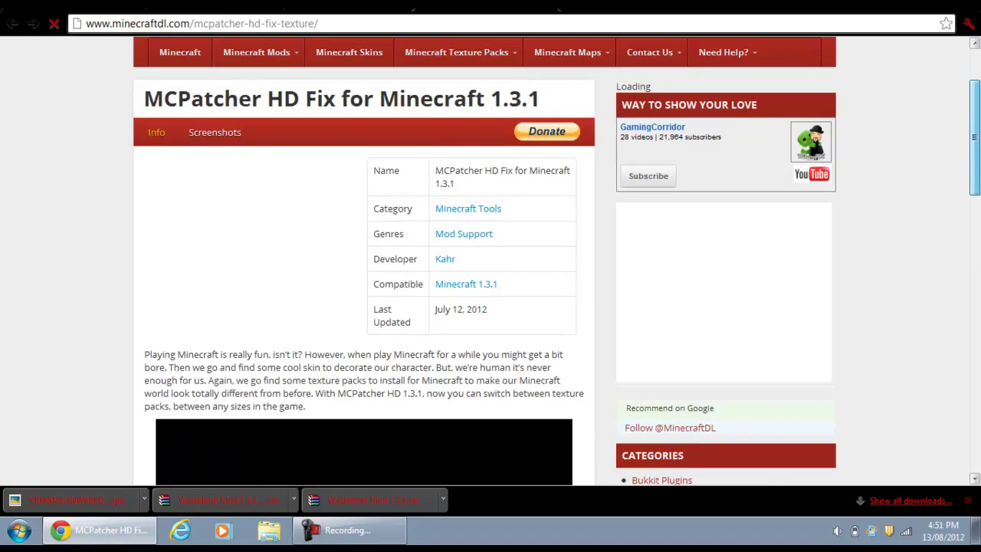
{"action": "scroll", "coordinate": [979, 222], "scroll_direction": "down", "scroll_amount": 1}
{"action": "scroll", "coordinate": [979, 230], "scroll_direction": "up", "scroll_amount": 1}
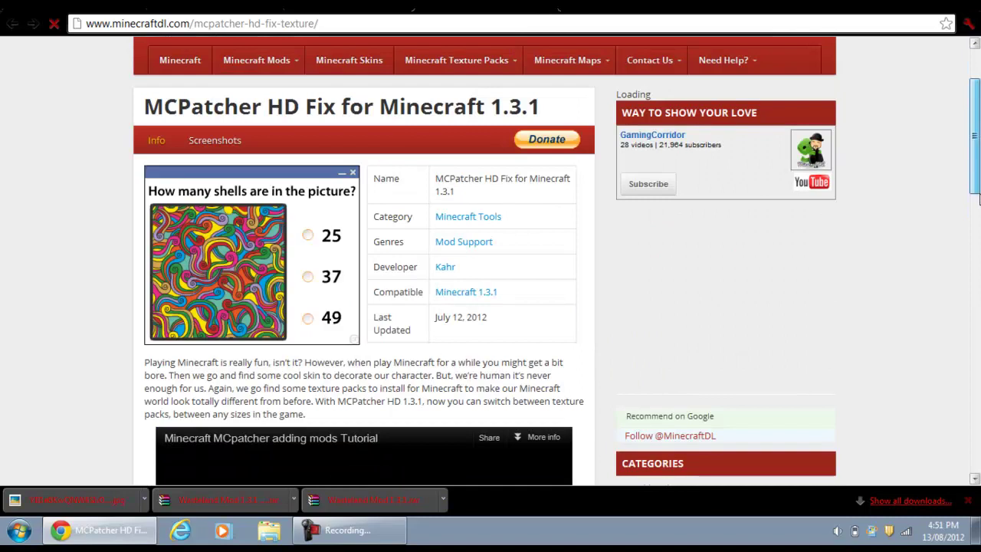
{"action": "scroll", "coordinate": [978, 296], "scroll_direction": "down", "scroll_amount": 3}
{"action": "scroll", "coordinate": [978, 295], "scroll_direction": "down", "scroll_amount": 3}
{"action": "scroll", "coordinate": [931, 291], "scroll_direction": "down", "scroll_amount": 2}
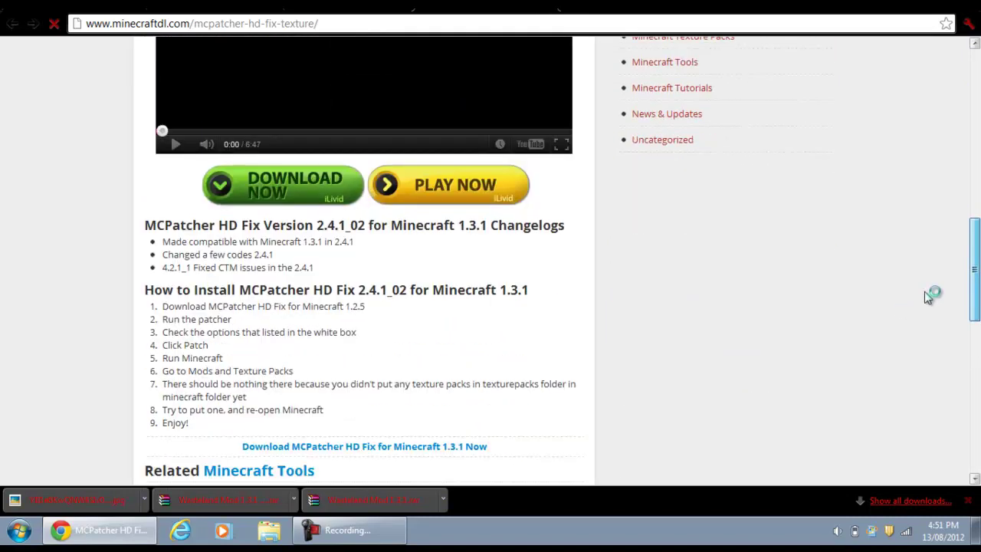
{"action": "left_click", "coordinate": [412, 450]}
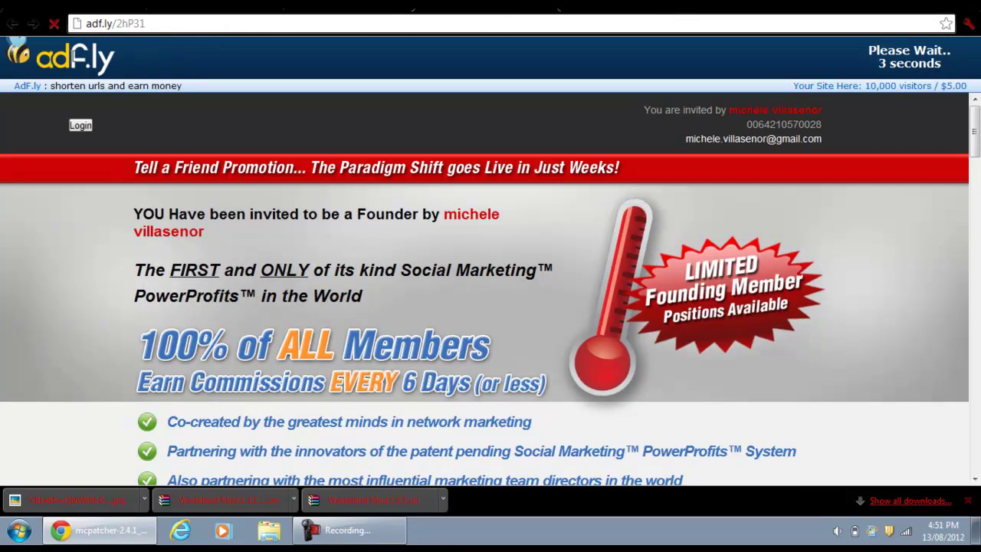
Step: Skip the adf.ly ad, start the mcpatcher-2.4.1_02.exe MediaFire download, and close the ad popup
{"action": "left_click", "coordinate": [915, 58]}
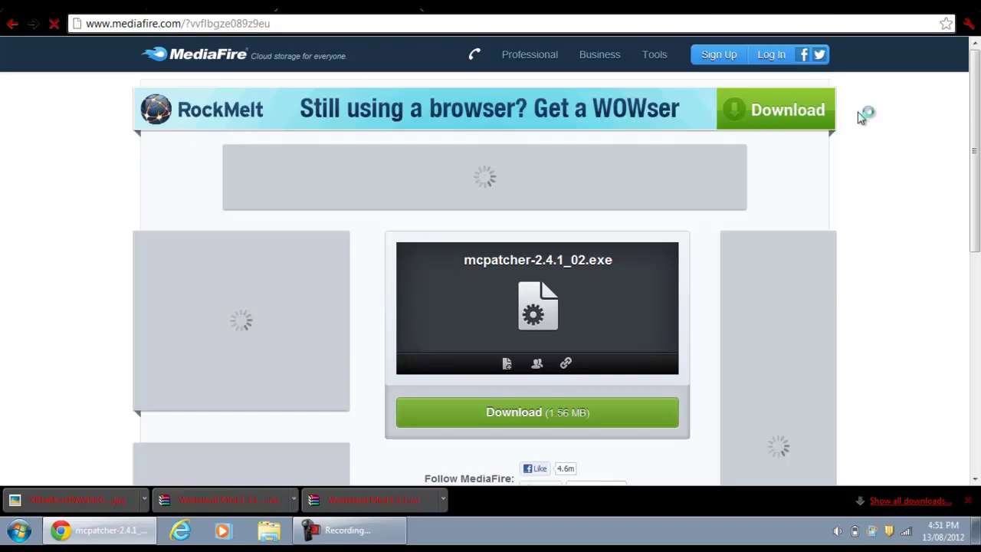
{"action": "left_click", "coordinate": [616, 411]}
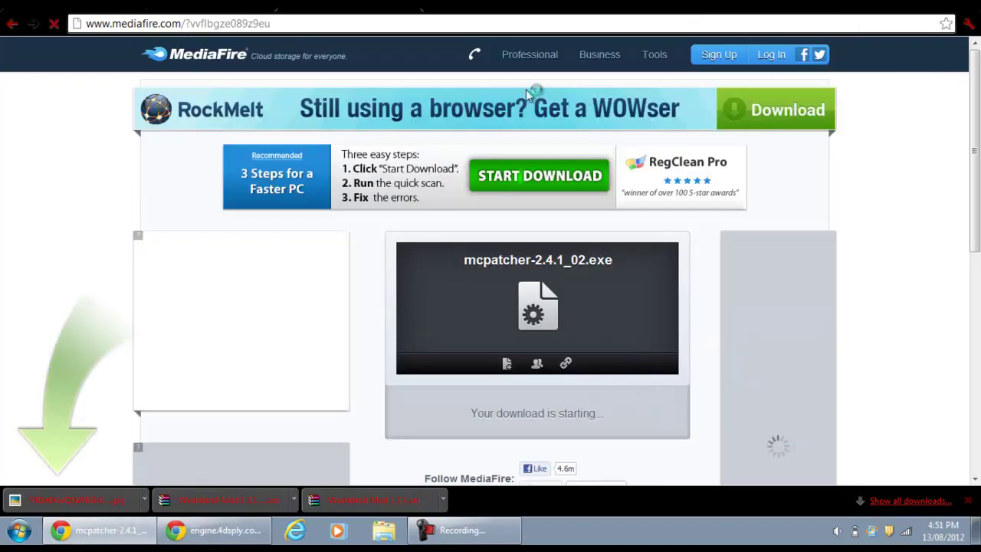
{"action": "left_click", "coordinate": [201, 539]}
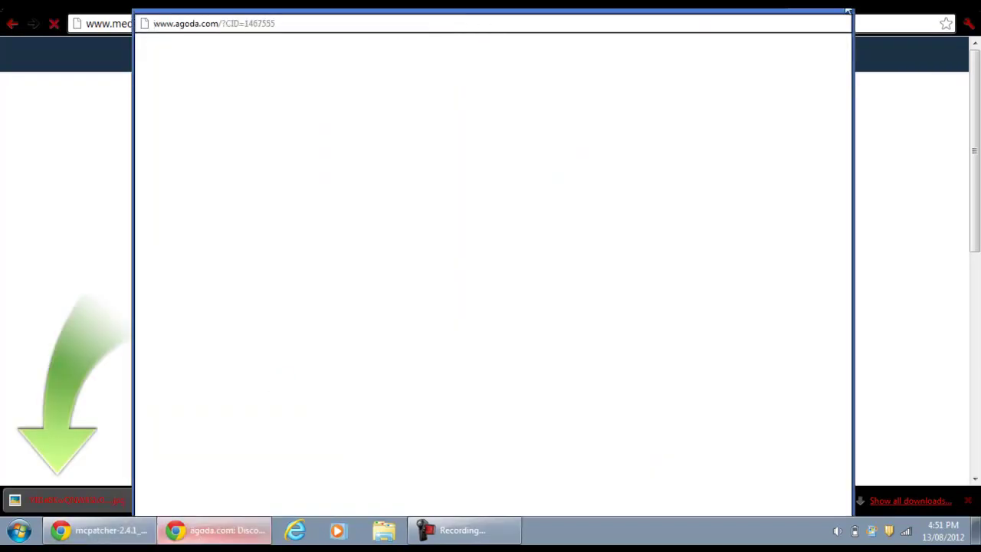
{"action": "left_click", "coordinate": [850, 11]}
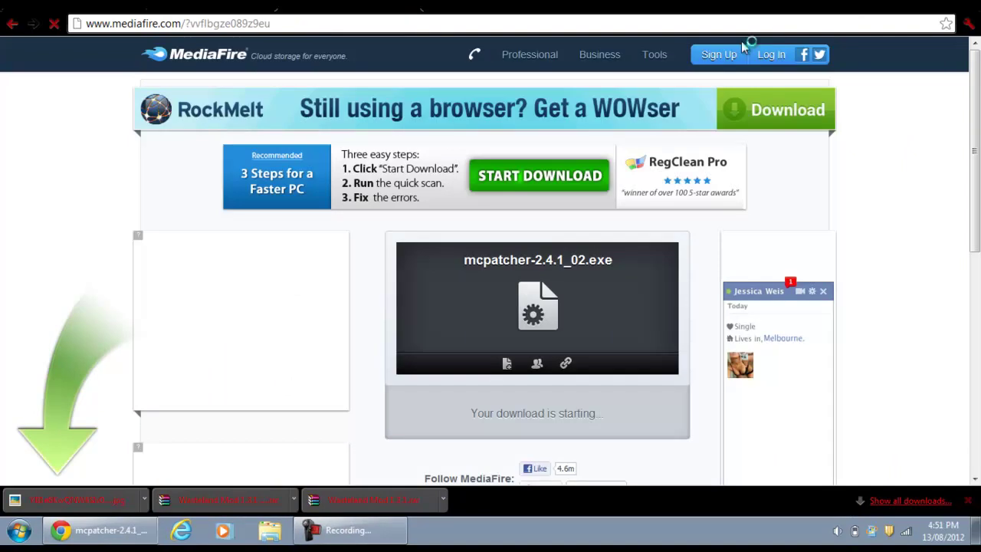
{"action": "left_click", "coordinate": [91, 500]}
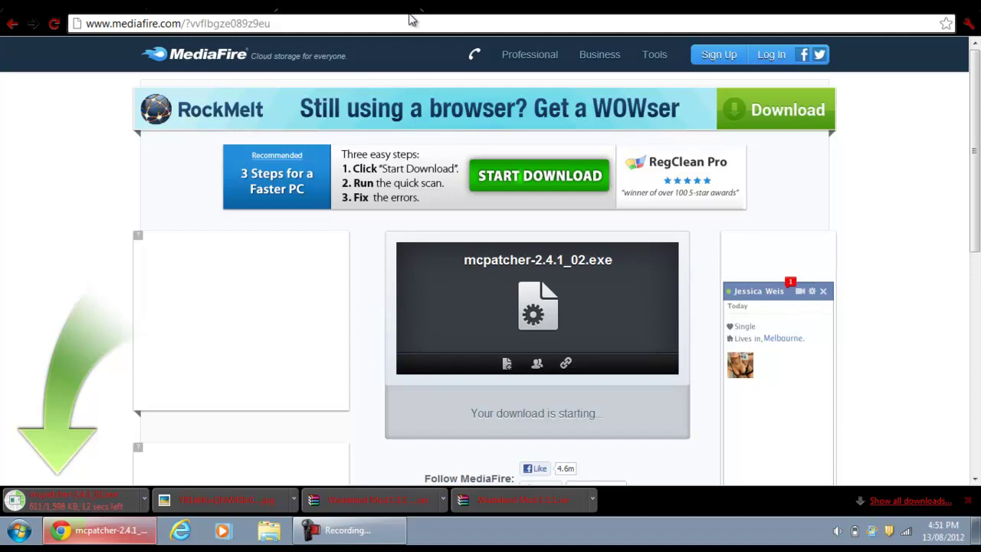
Step: Return to the Wasteland Mod page and follow 'Download Wasteland 1.3.1 Mod for Minecraft 1.3.1'
{"action": "key", "text": "alt+Left"}
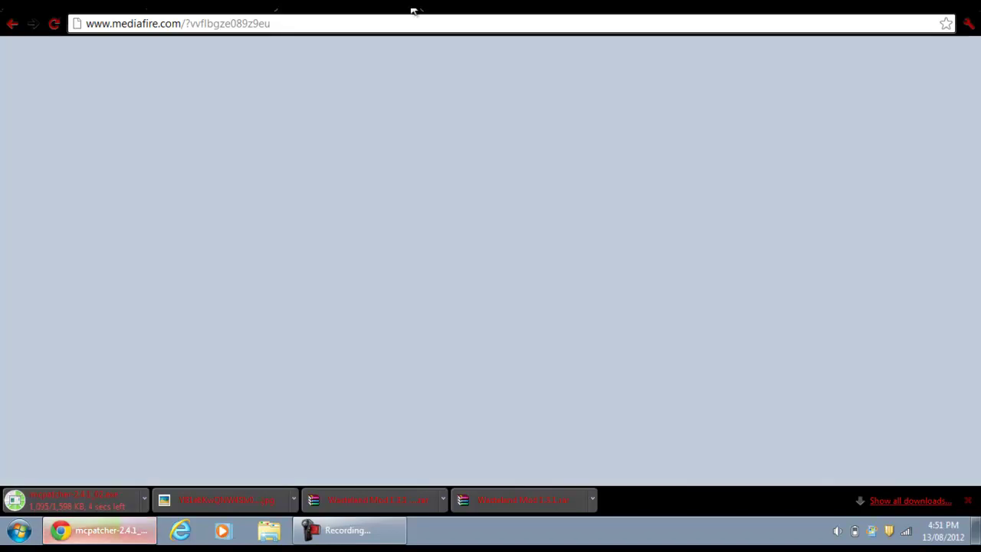
{"action": "key", "text": "alt+Left"}
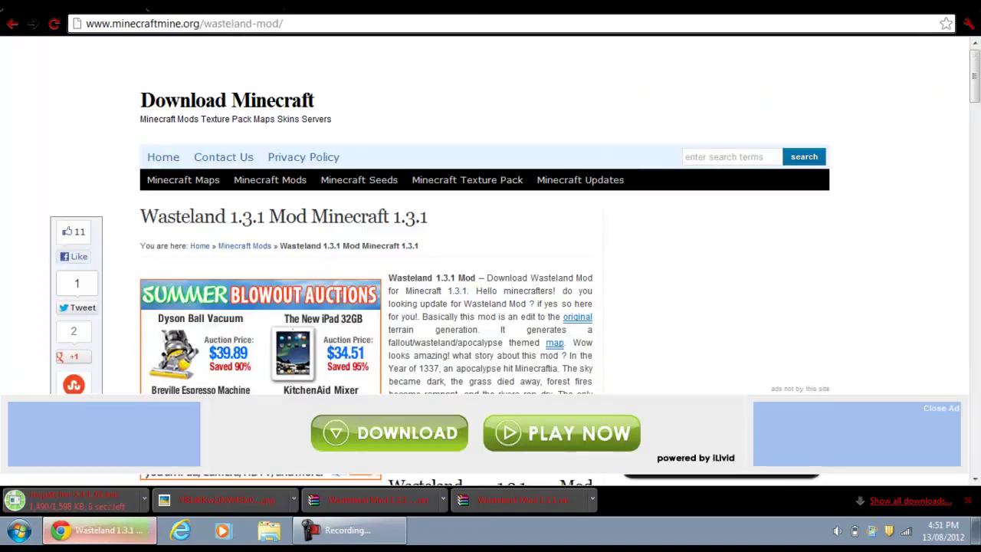
{"action": "left_click_drag", "start_coordinate": [976, 74], "coordinate": [977, 199]}
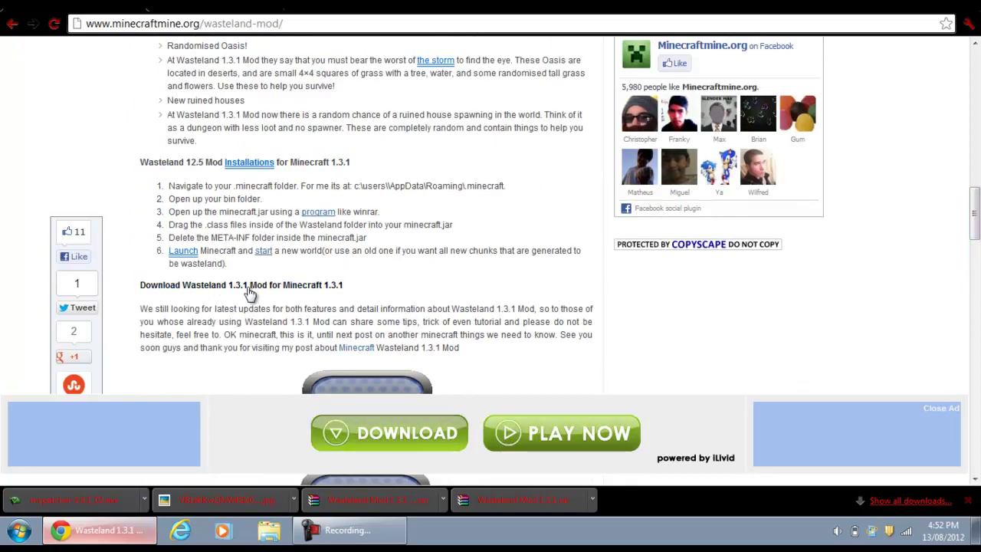
{"action": "left_click", "coordinate": [329, 286]}
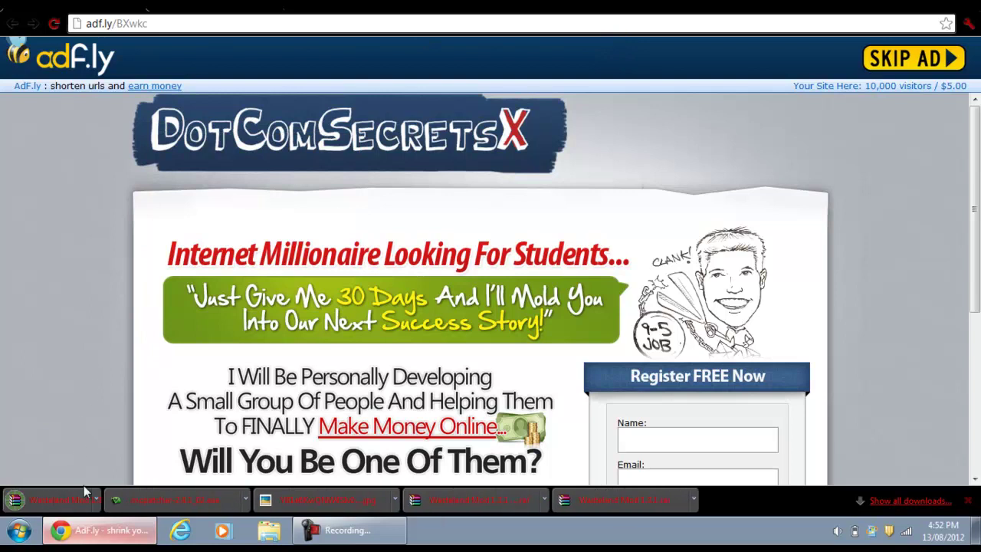
Step: Close the adf.ly tab, download ModLoader 1.3.1 via Download (Direct), and close Chrome
{"action": "double_click", "coordinate": [464, 8]}
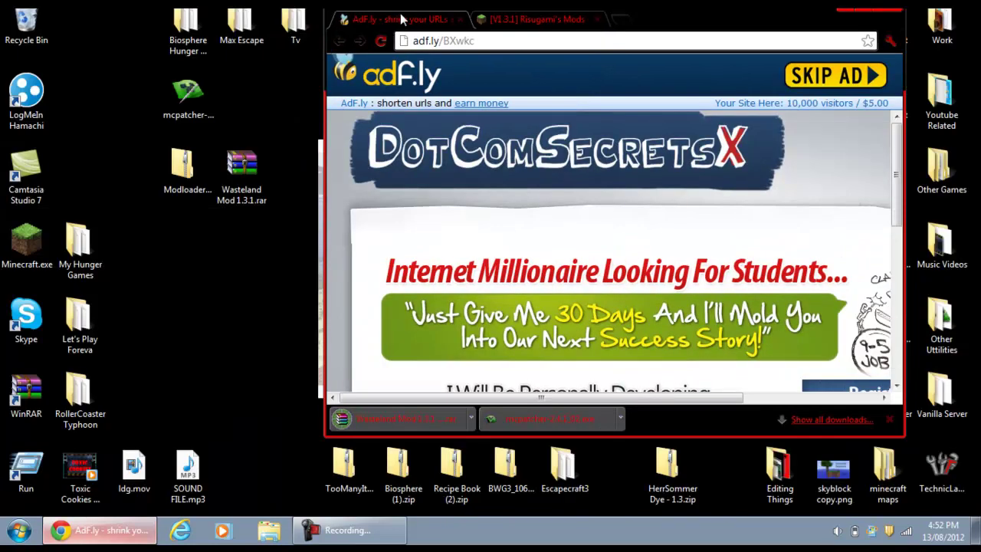
{"action": "left_click", "coordinate": [462, 19]}
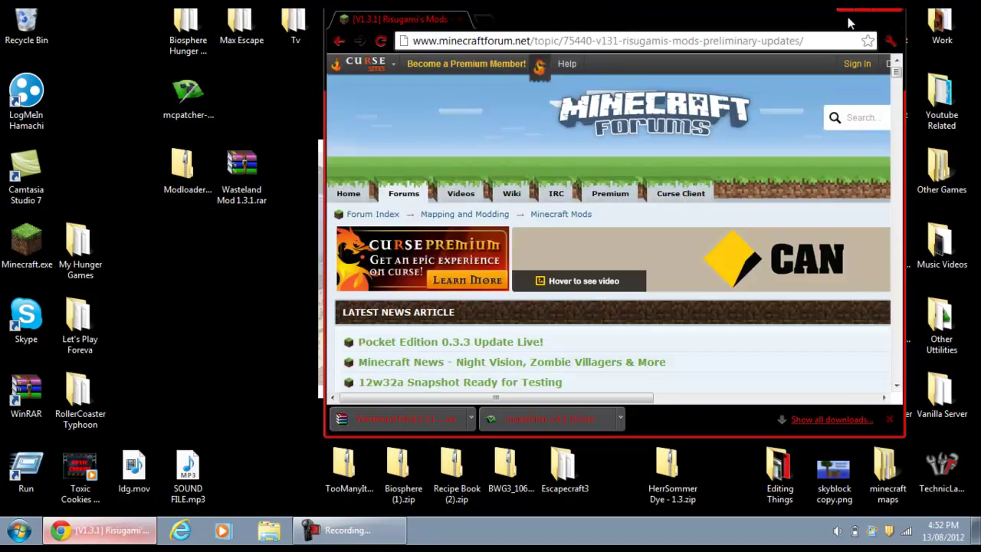
{"action": "left_click_drag", "start_coordinate": [901, 72], "coordinate": [904, 124]}
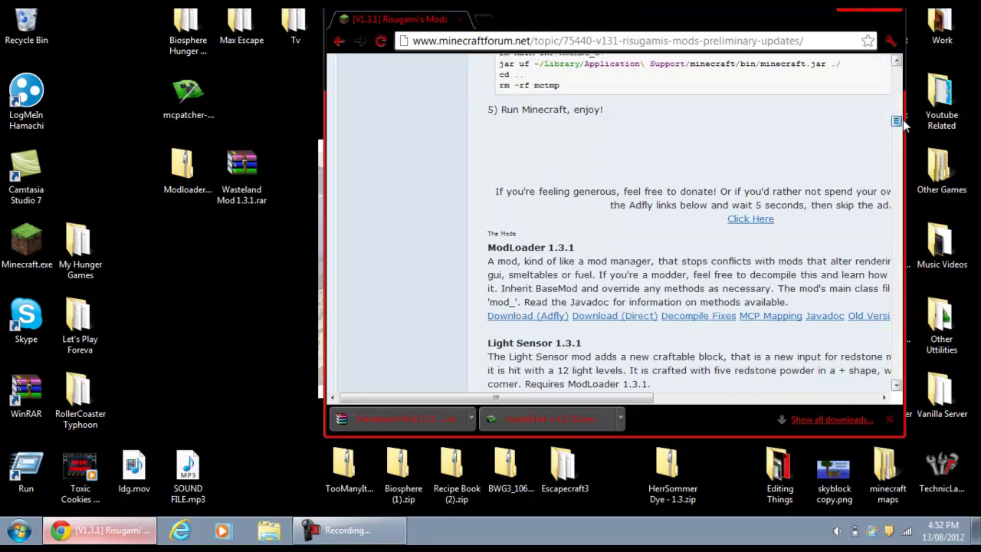
{"action": "left_click_drag", "start_coordinate": [608, 255], "coordinate": [491, 249]}
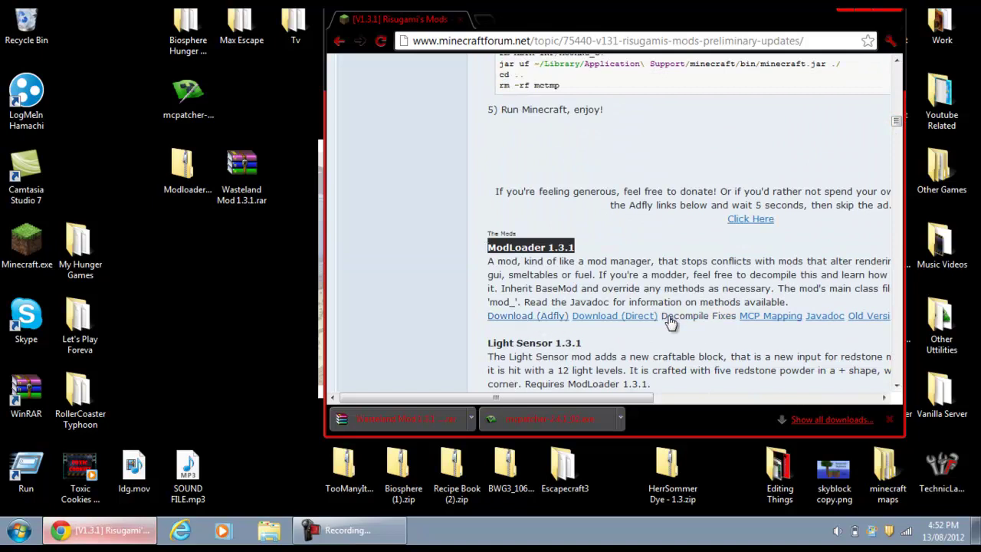
{"action": "left_click", "coordinate": [626, 315]}
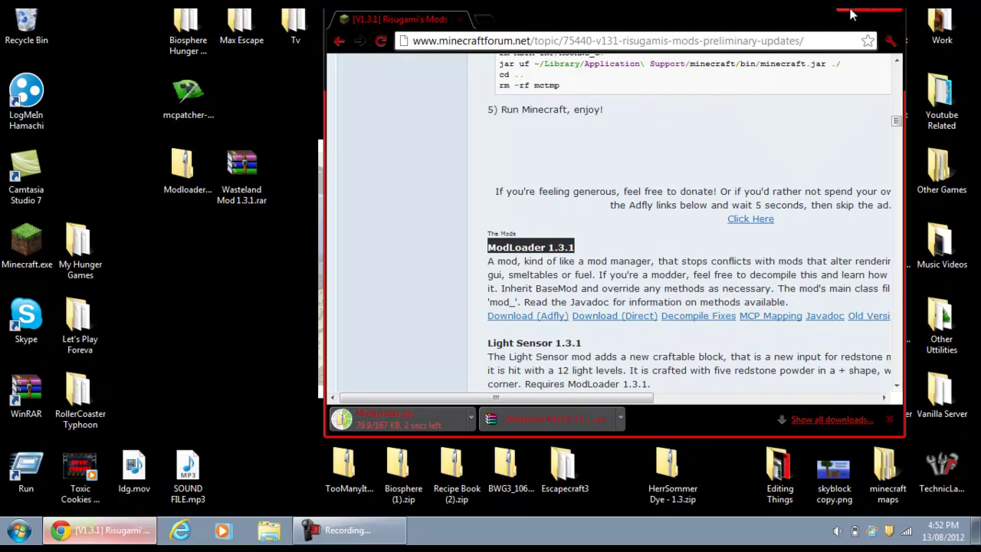
{"action": "key", "text": "alt+F4"}
{"action": "left_click_drag", "start_coordinate": [403, 103], "coordinate": [485, 235]}
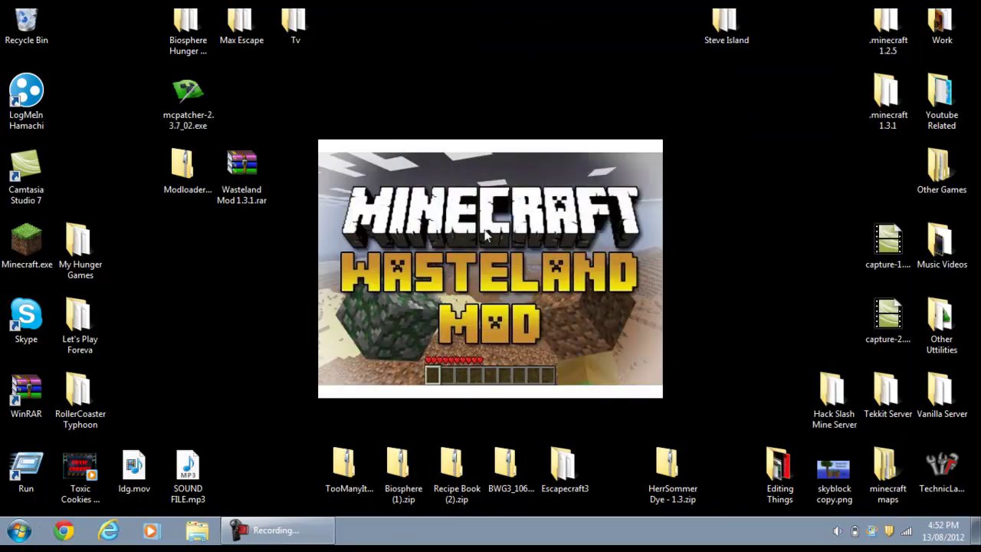
Step: Launch mcpatcher-2.3.7_02.exe, allow it past the Security Warning, then launch Minecraft.exe
{"action": "double_click", "coordinate": [207, 113]}
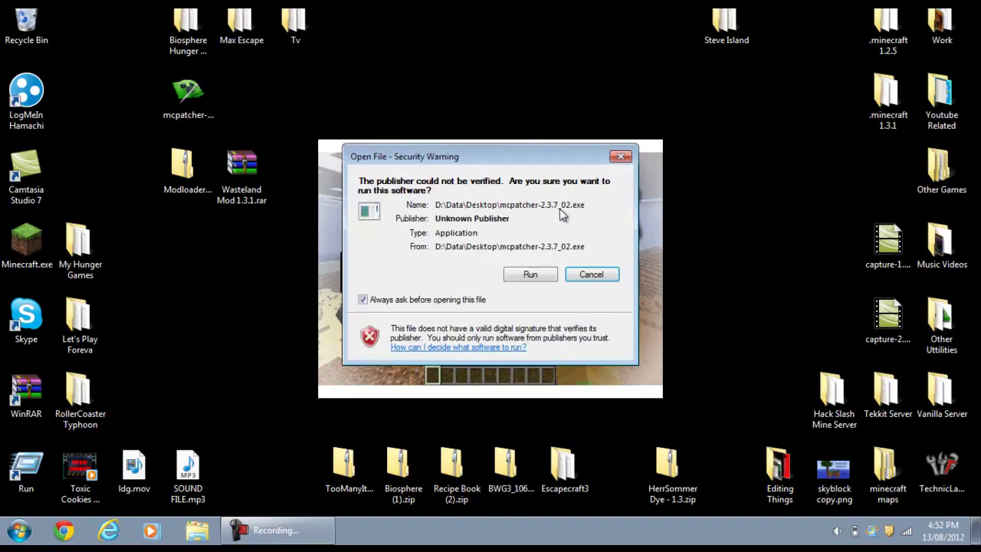
{"action": "left_click", "coordinate": [547, 279]}
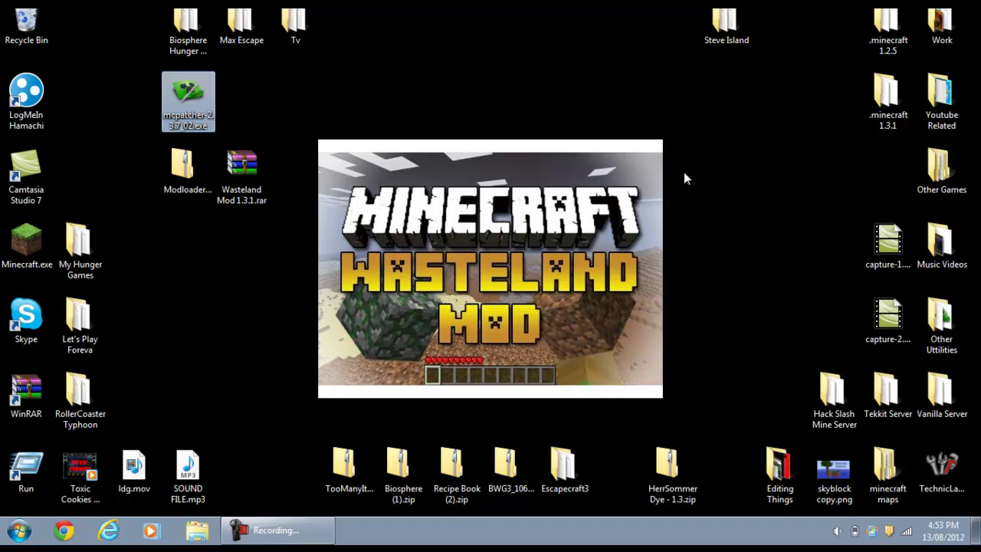
{"action": "left_click", "coordinate": [280, 79]}
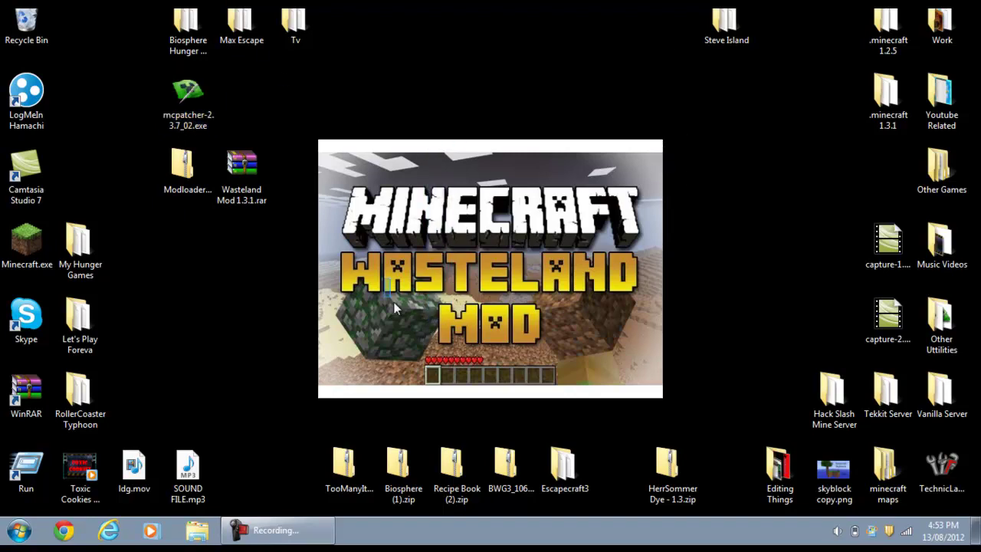
{"action": "double_click", "coordinate": [26, 241]}
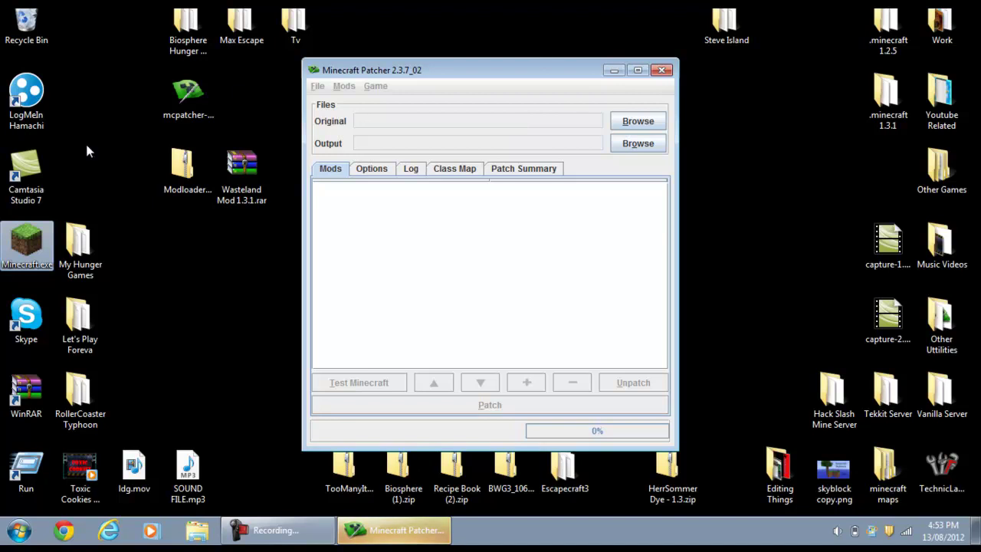
Step: Wait while MCPatcher analyzes minecraft-1.3.1.jar and the Minecraft Launcher opens
{"action": "left_click", "coordinate": [238, 314]}
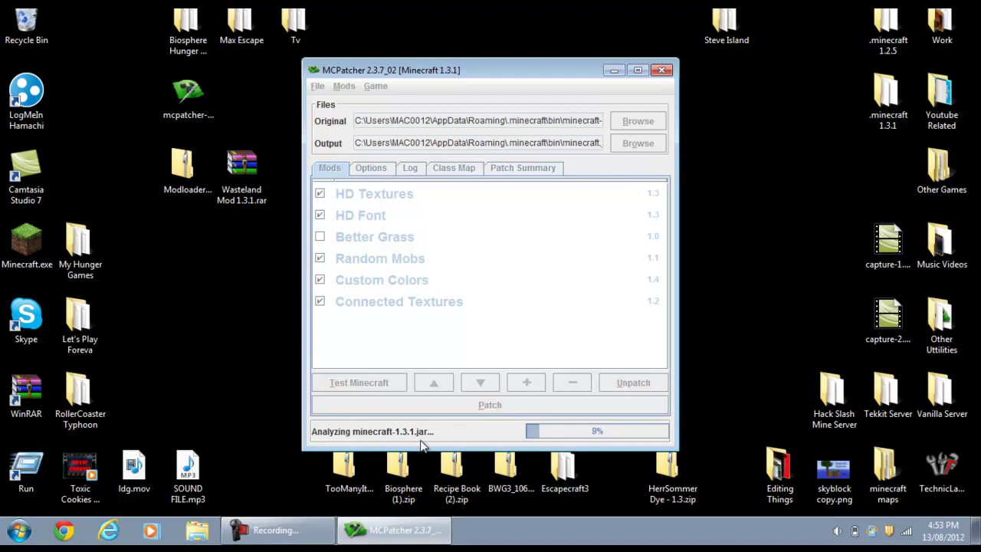
{"action": "left_click", "coordinate": [52, 251]}
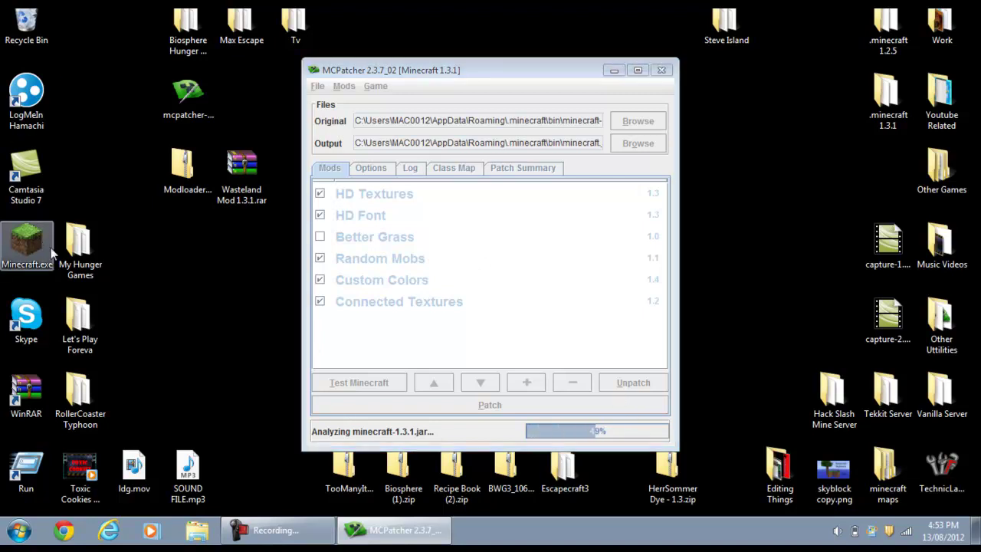
{"action": "left_click_drag", "start_coordinate": [134, 81], "coordinate": [142, 317]}
{"action": "left_click_drag", "start_coordinate": [122, 153], "coordinate": [121, 233]}
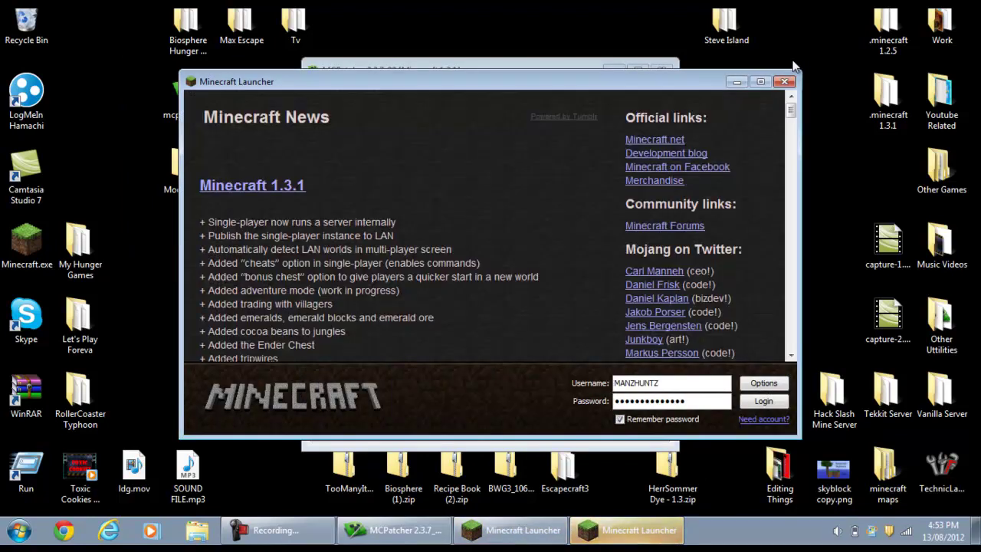
Step: Close the duplicate launcher, enable Force update, log in, and minimize the updating game window
{"action": "left_click", "coordinate": [784, 81]}
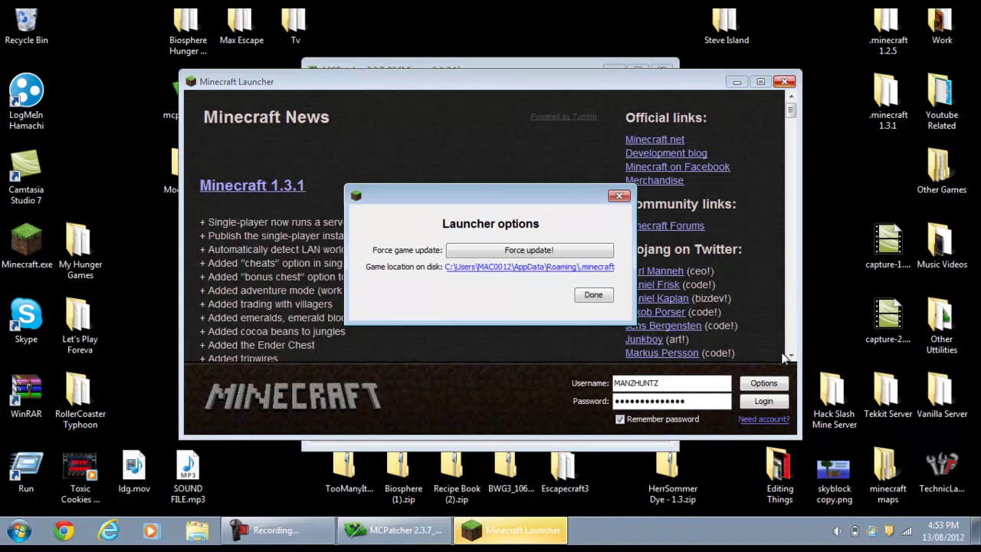
{"action": "left_click", "coordinate": [564, 251]}
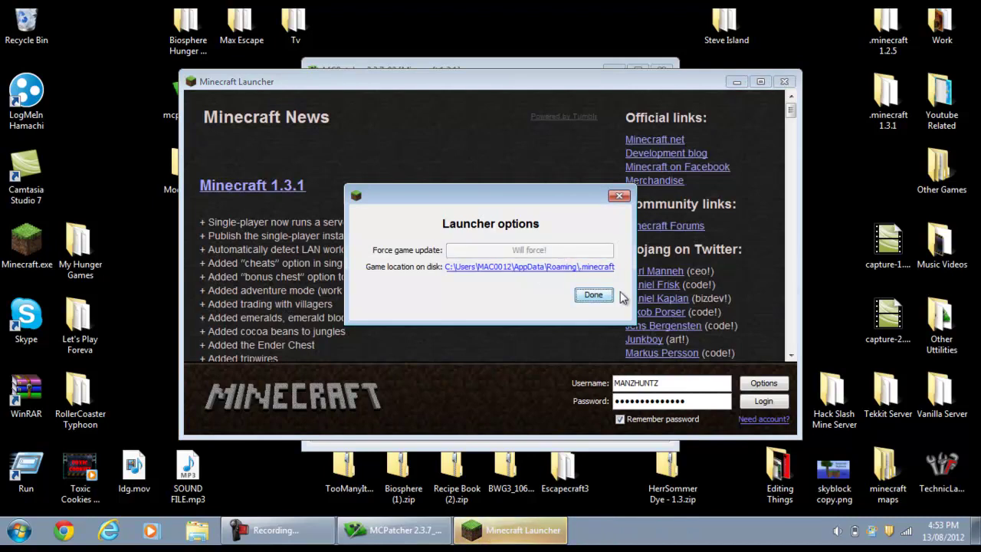
{"action": "left_click", "coordinate": [608, 296]}
{"action": "left_click", "coordinate": [767, 401]}
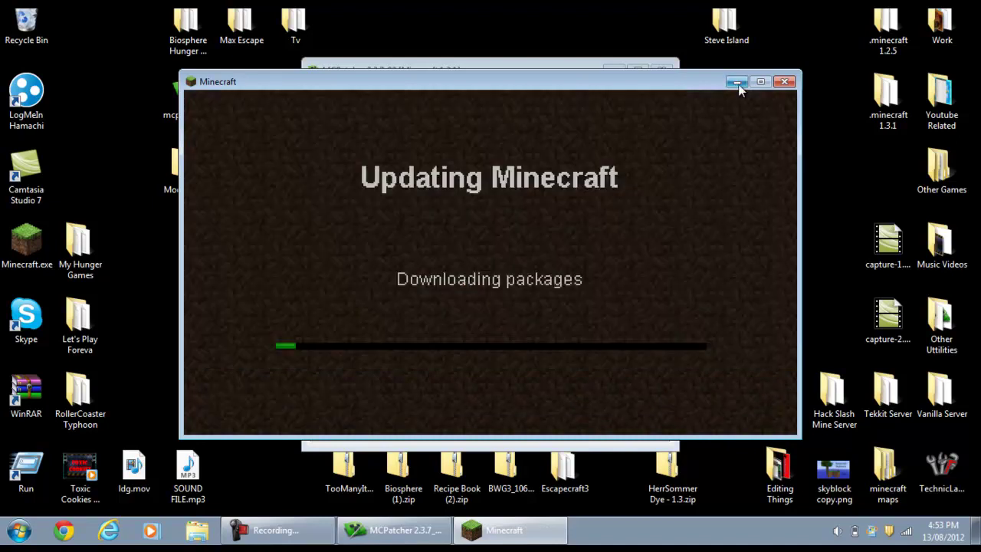
{"action": "left_click", "coordinate": [736, 81]}
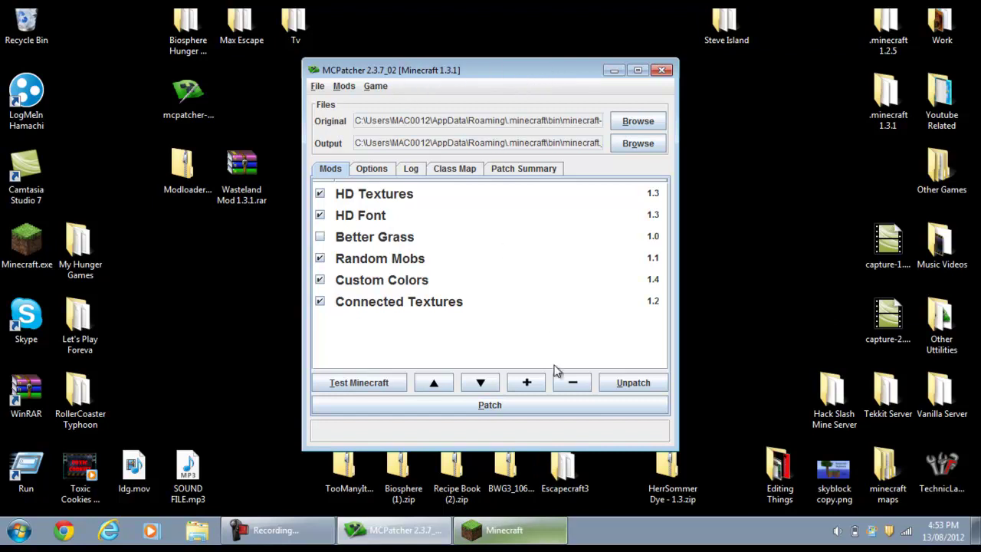
Step: Start adding an external mod and browse the file chooser to the Desktop folder
{"action": "left_click", "coordinate": [534, 387]}
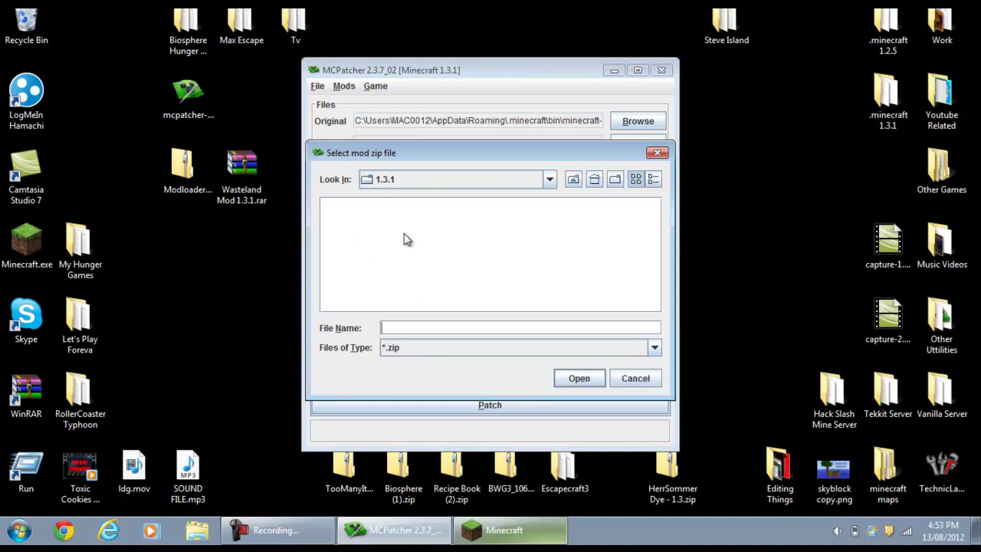
{"action": "left_click", "coordinate": [458, 182]}
{"action": "left_click_drag", "start_coordinate": [555, 224], "coordinate": [558, 252]}
{"action": "key", "text": "Escape"}
{"action": "left_click_drag", "start_coordinate": [198, 197], "coordinate": [253, 173]}
{"action": "left_click", "coordinate": [550, 186]}
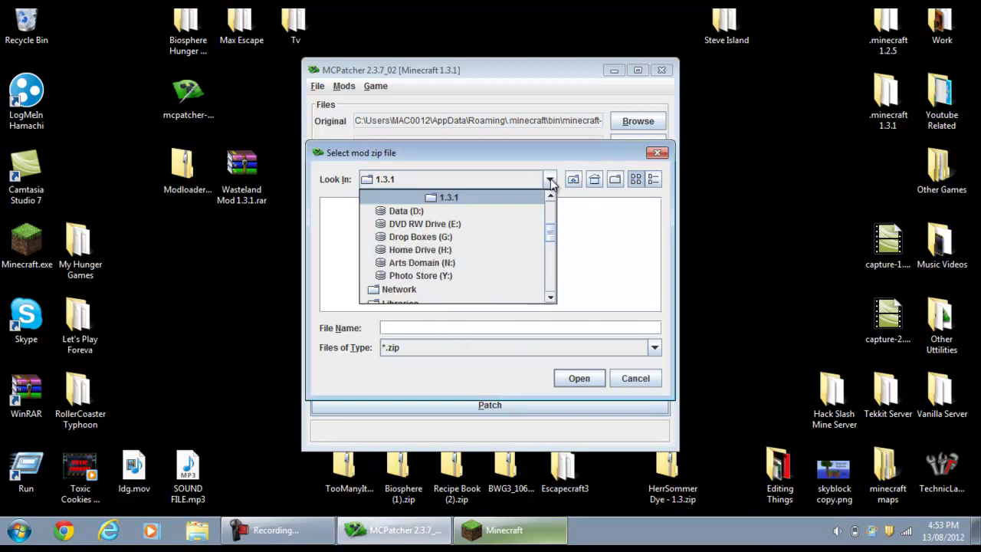
{"action": "scroll", "coordinate": [552, 223], "scroll_direction": "up", "scroll_amount": 5}
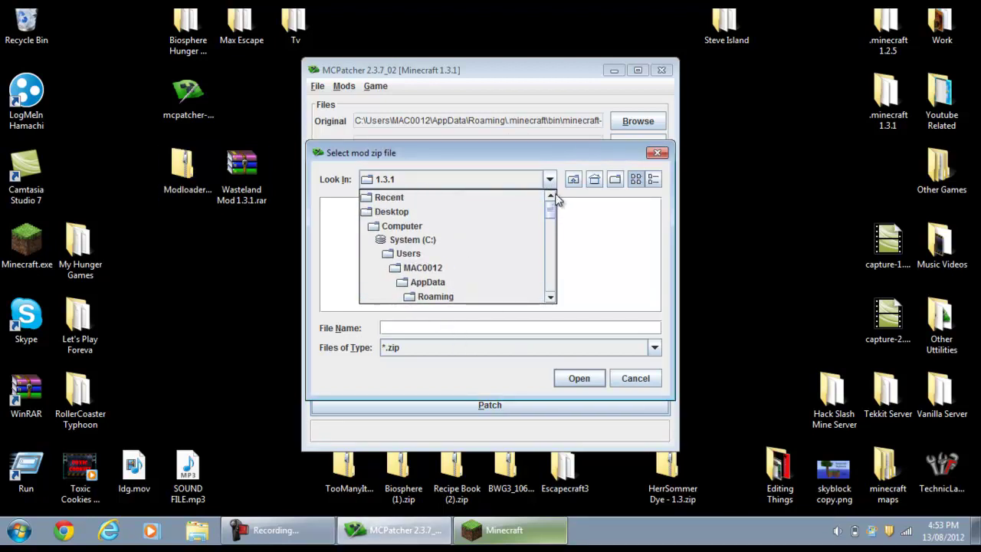
{"action": "left_click", "coordinate": [400, 213]}
Step: Choose Modloader.zip and confirm adding it with its class files
{"action": "left_click_drag", "start_coordinate": [433, 306], "coordinate": [620, 309]}
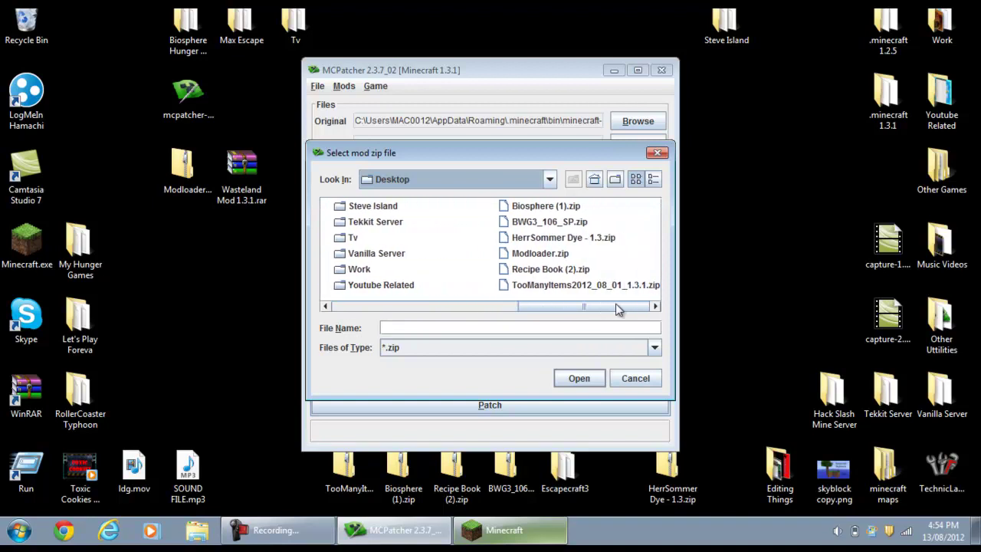
{"action": "left_click", "coordinate": [563, 257]}
{"action": "left_click", "coordinate": [549, 256]}
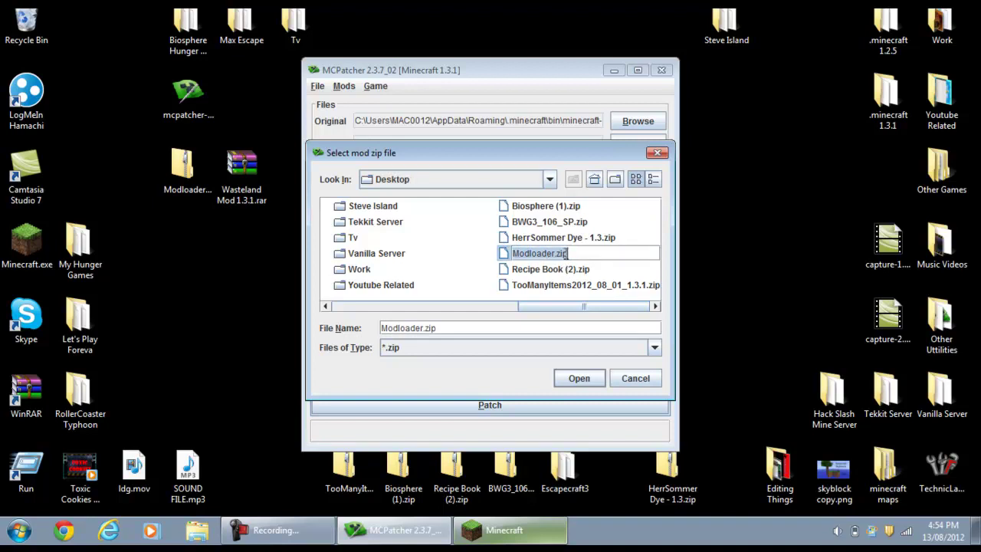
{"action": "double_click", "coordinate": [505, 257]}
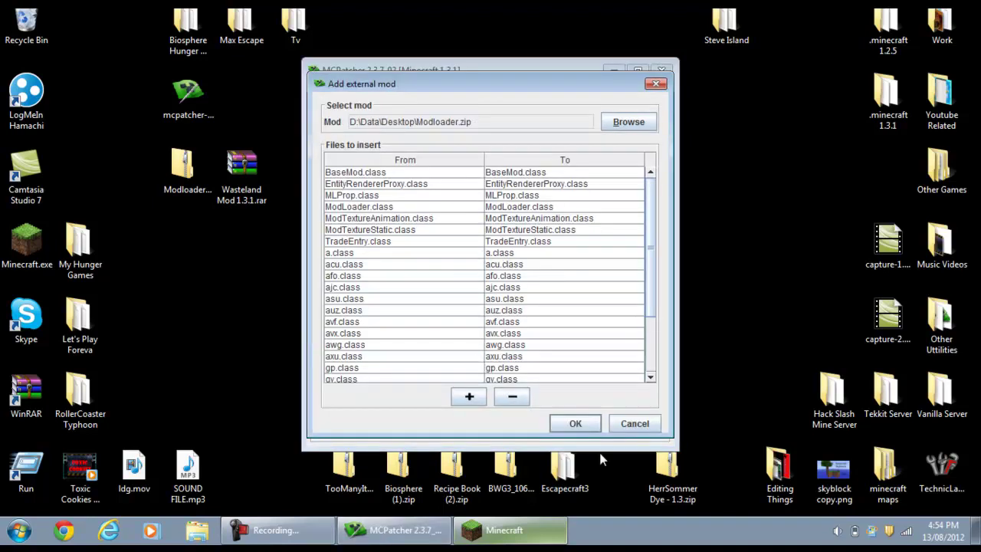
{"action": "left_click", "coordinate": [555, 427]}
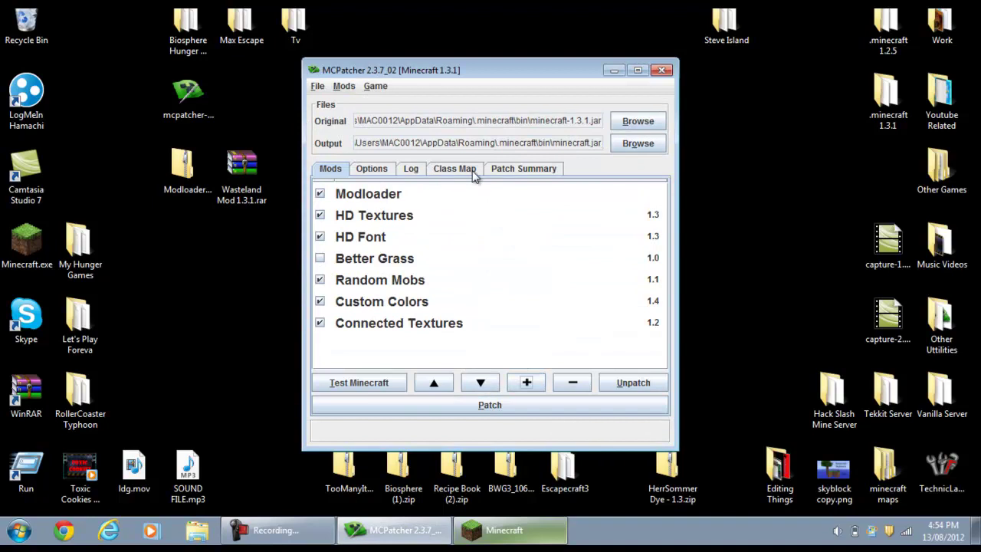
Step: Extract Wasteland Mod 1.3.1.rar into its own Wasteland Mod 1.3.1 folder
{"action": "left_click", "coordinate": [241, 176]}
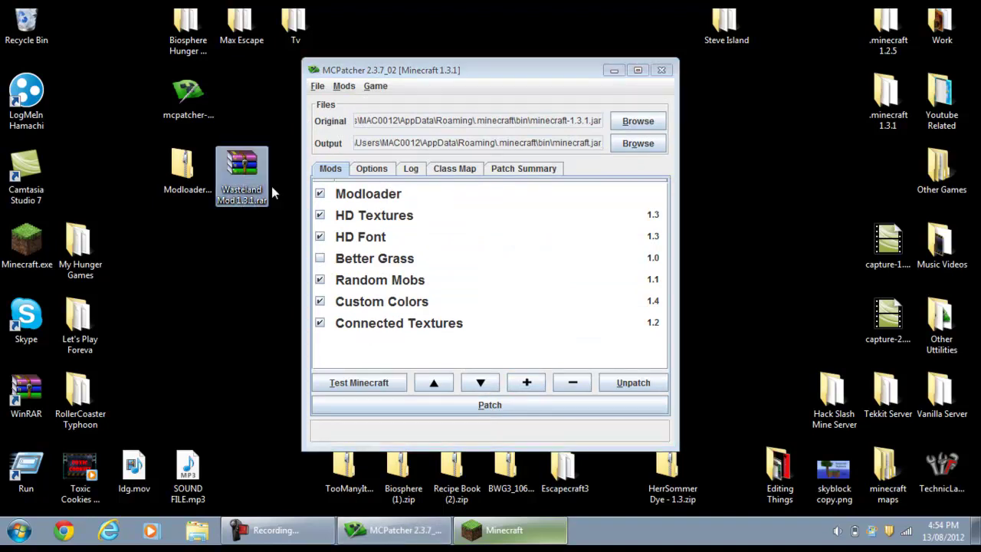
{"action": "left_click", "coordinate": [526, 383]}
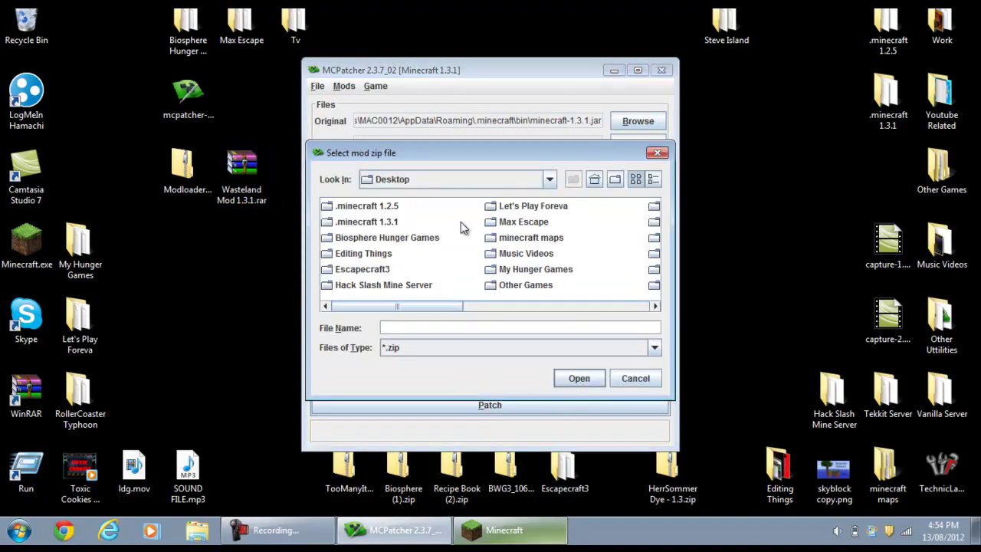
{"action": "left_click_drag", "start_coordinate": [434, 309], "coordinate": [624, 307]}
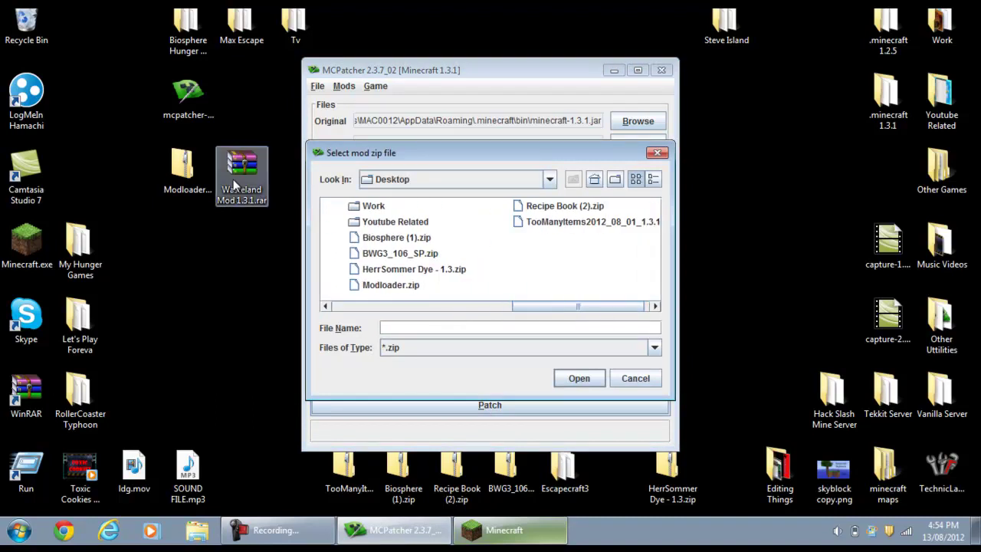
{"action": "right_click", "coordinate": [247, 190]}
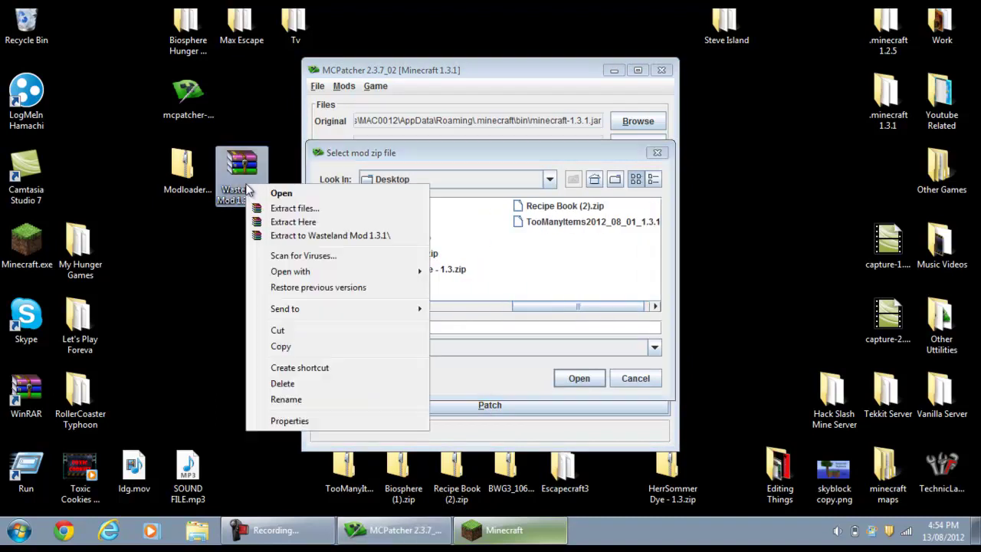
{"action": "left_click", "coordinate": [314, 235]}
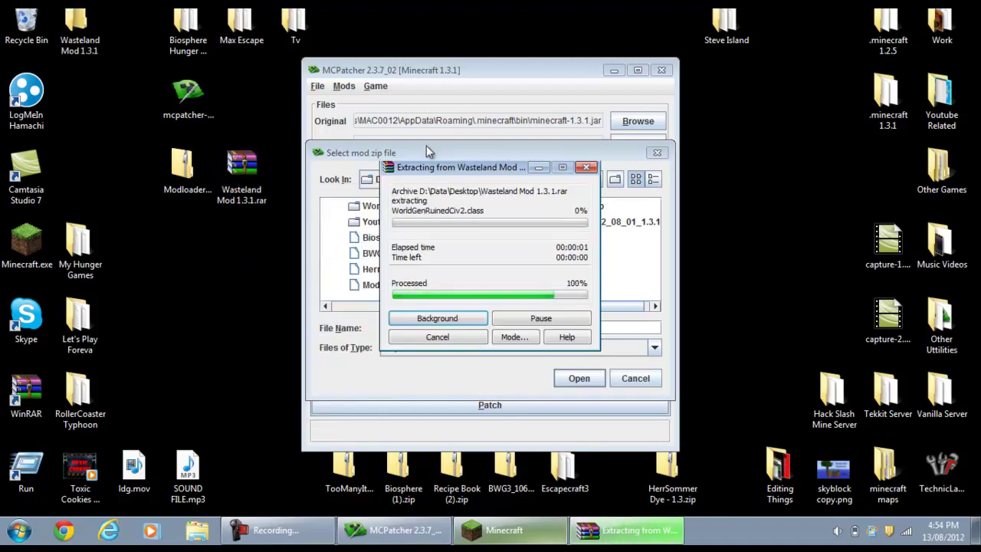
Step: Bring MCPatcher's mod file chooser back to the front and cancel it
{"action": "left_click", "coordinate": [99, 32]}
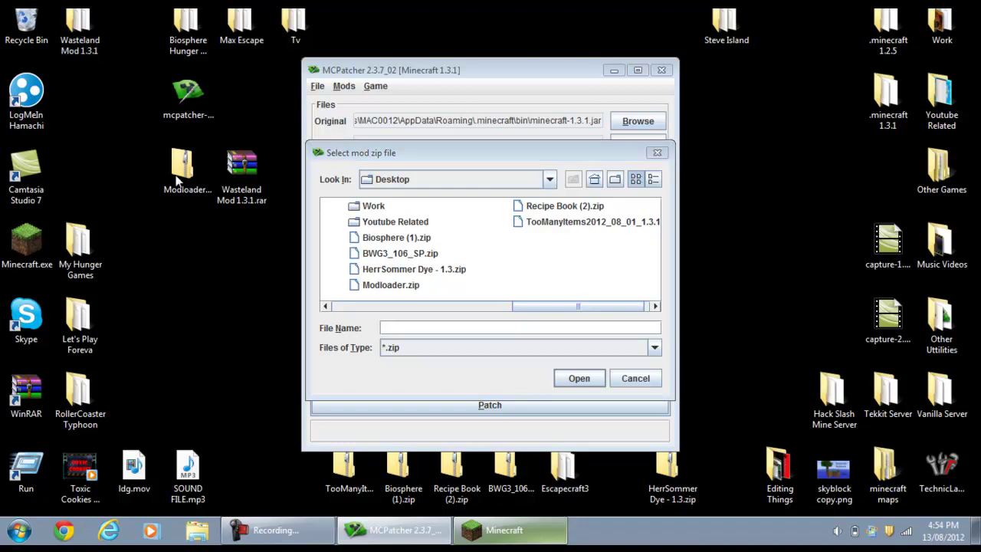
{"action": "left_click", "coordinate": [506, 307]}
{"action": "left_click", "coordinate": [537, 307]}
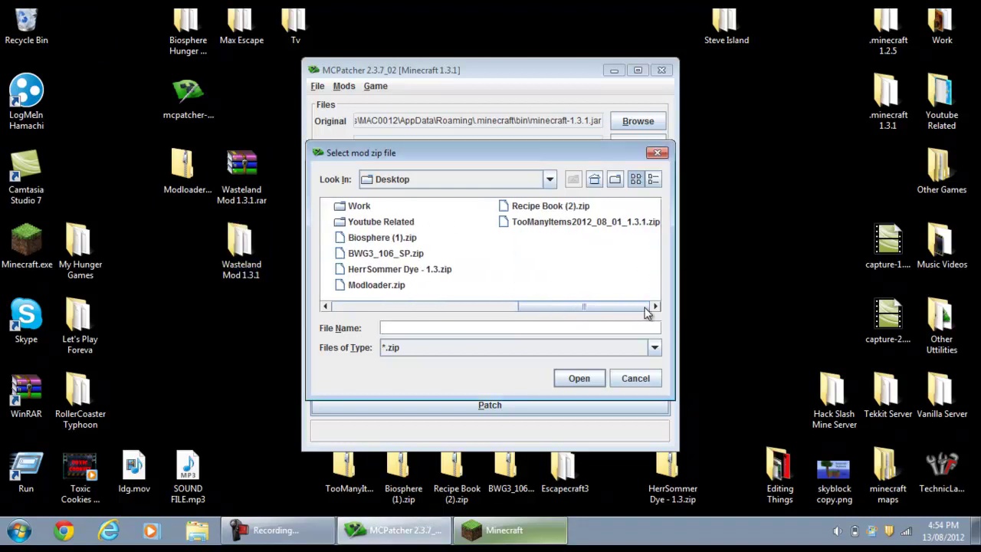
{"action": "left_click", "coordinate": [630, 389]}
Step: Start adding another external mod and browse into the Wasteland Mod 1.3.1 folder, finding no zip
{"action": "left_click", "coordinate": [536, 383]}
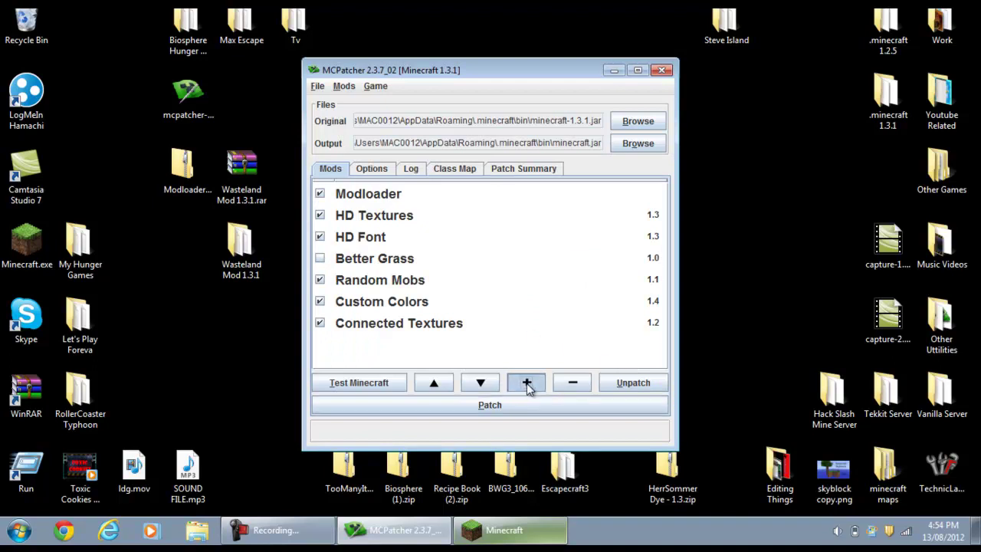
{"action": "left_click_drag", "start_coordinate": [433, 308], "coordinate": [634, 309]}
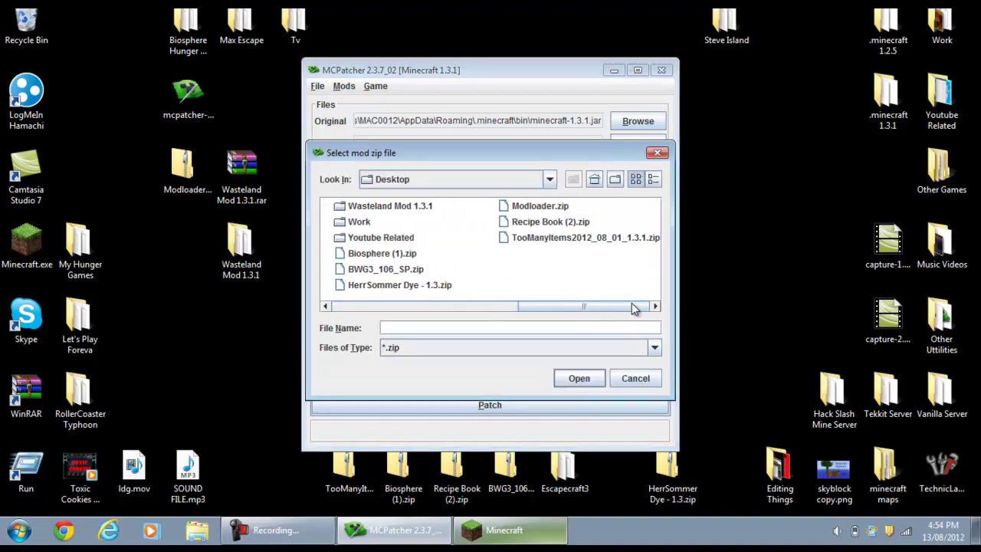
{"action": "left_click", "coordinate": [402, 208]}
{"action": "left_click", "coordinate": [405, 210]}
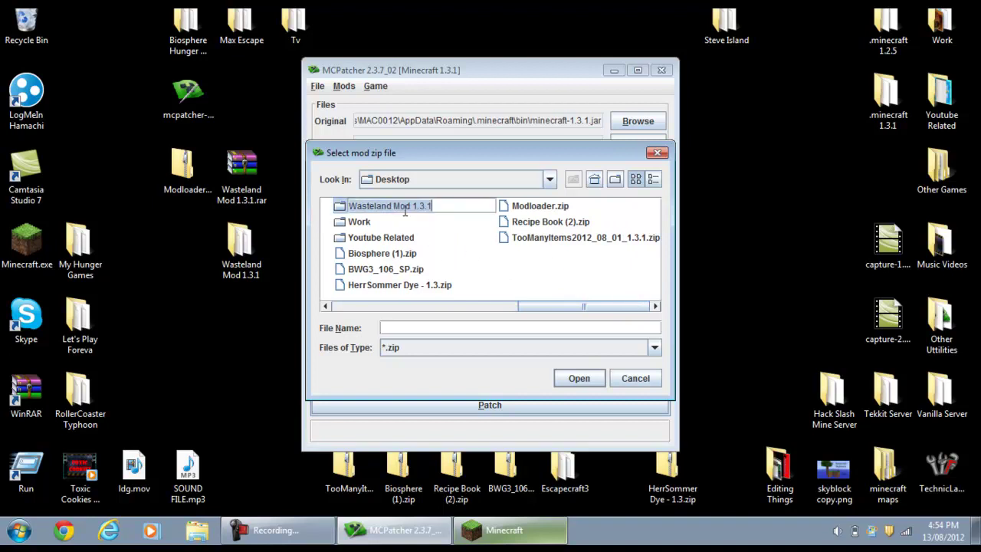
{"action": "double_click", "coordinate": [350, 210]}
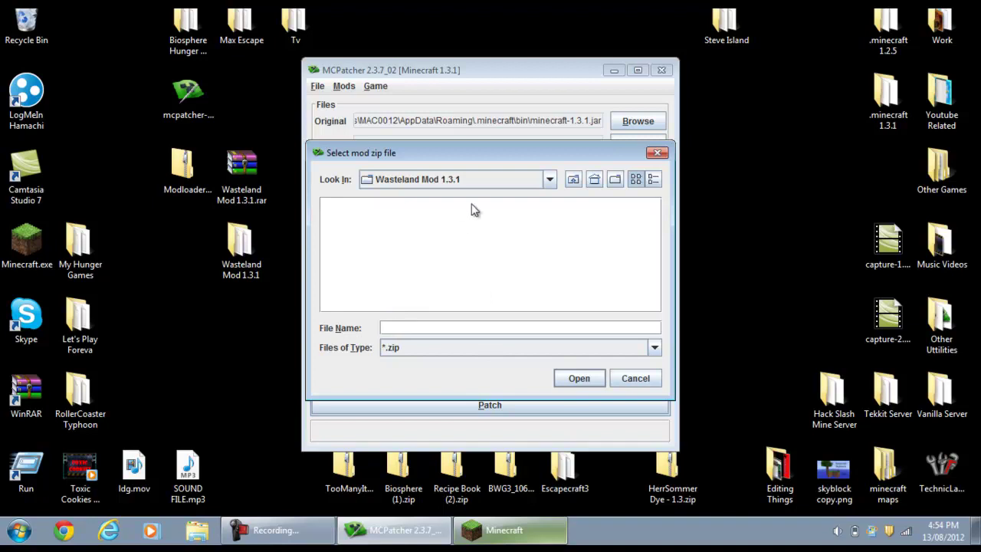
{"action": "left_click", "coordinate": [575, 382]}
{"action": "left_click", "coordinate": [257, 262]}
{"action": "left_click", "coordinate": [412, 353]}
{"action": "left_click", "coordinate": [409, 349]}
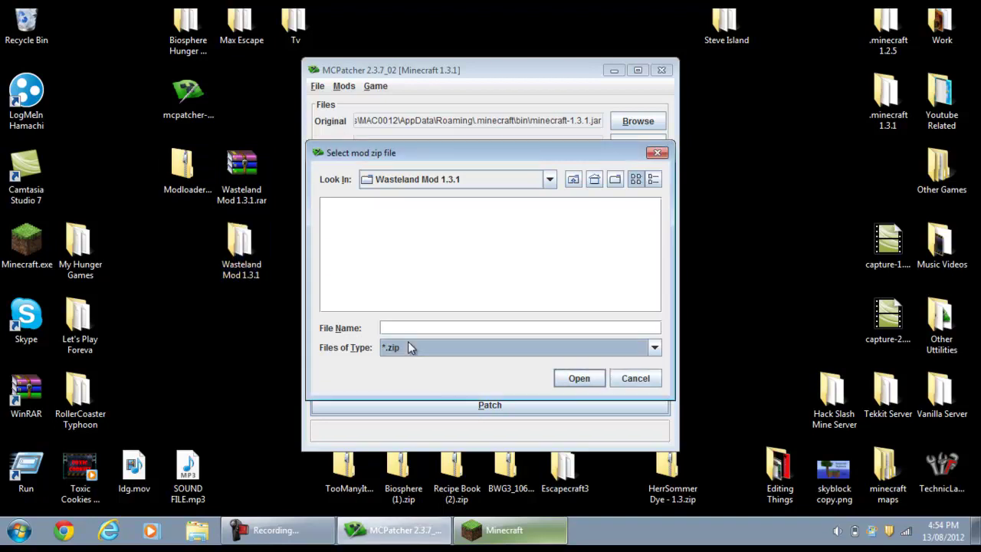
{"action": "left_click", "coordinate": [251, 265]}
Step: Pack the folder into Wasteland Mod 1.3.1.rar, then reopen the folder from the Desktop in the chooser
{"action": "right_click", "coordinate": [253, 259]}
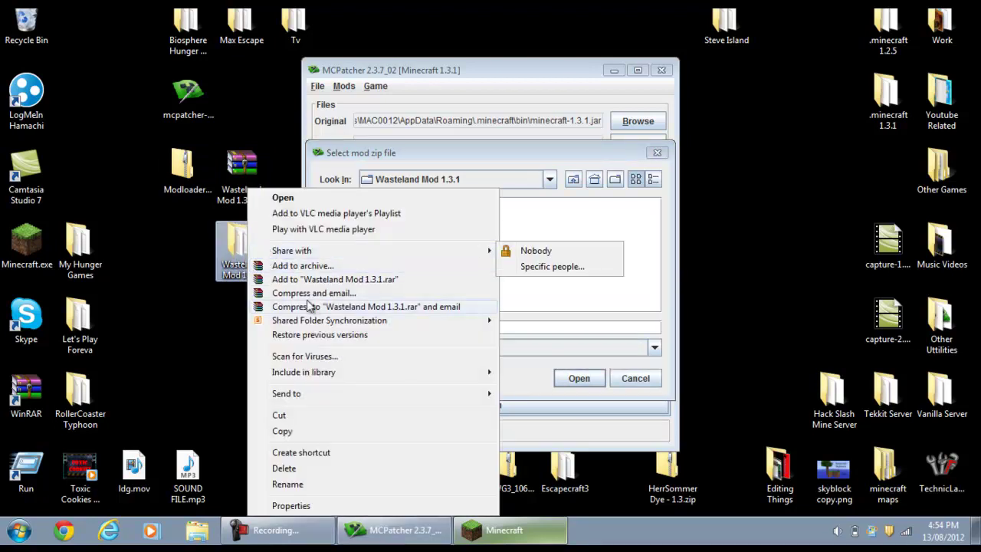
{"action": "left_click", "coordinate": [319, 280]}
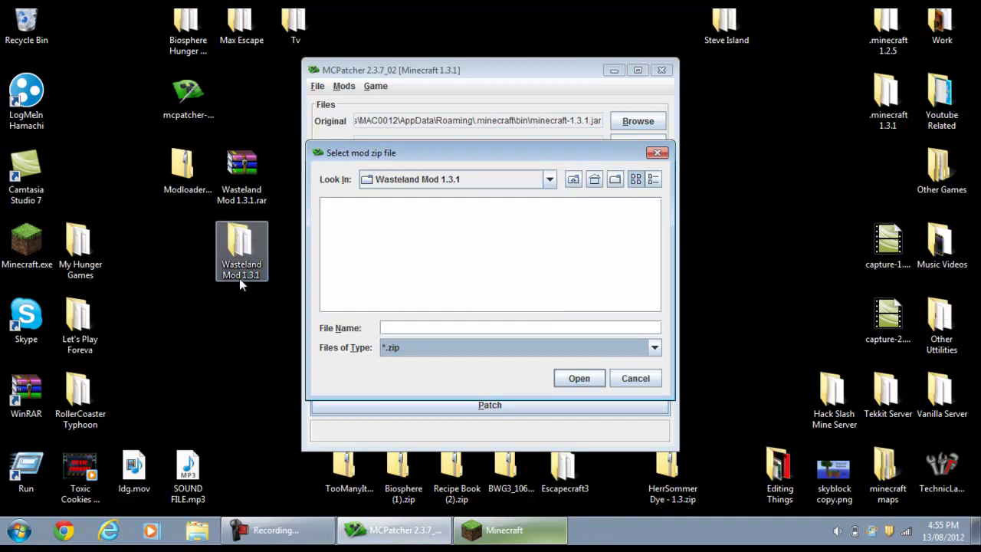
{"action": "left_click", "coordinate": [478, 178]}
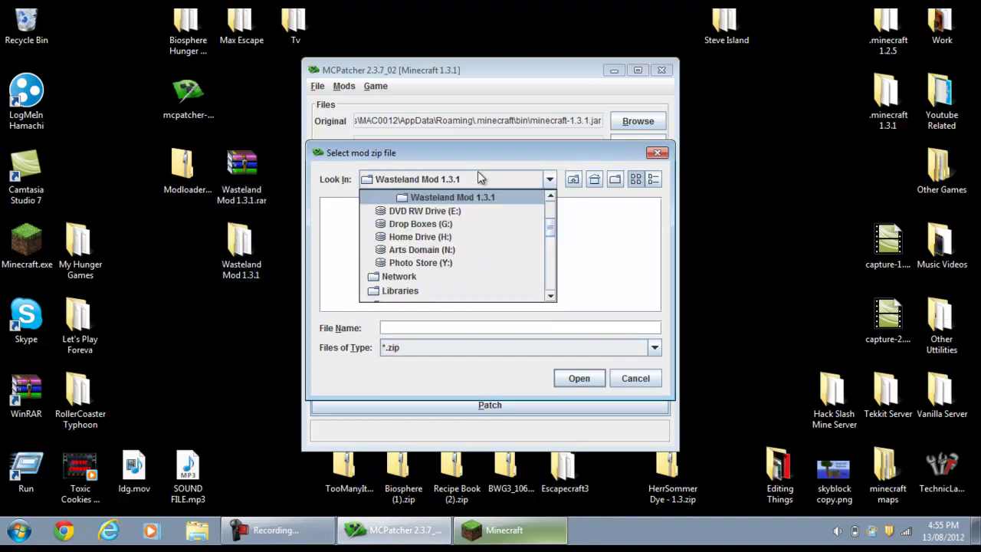
{"action": "left_click", "coordinate": [471, 347]}
{"action": "left_click", "coordinate": [471, 347]}
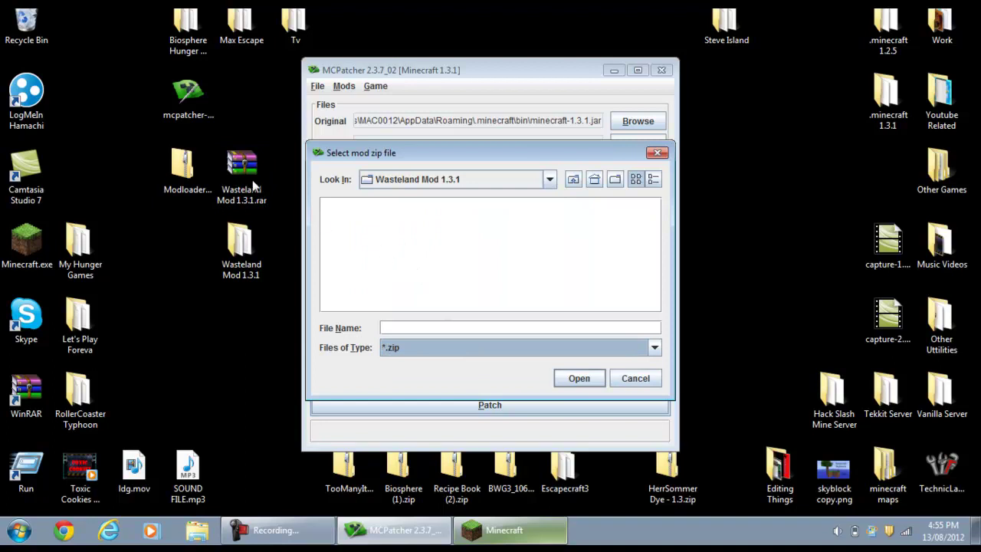
{"action": "left_click", "coordinate": [573, 181]}
{"action": "left_click_drag", "start_coordinate": [449, 308], "coordinate": [635, 310]}
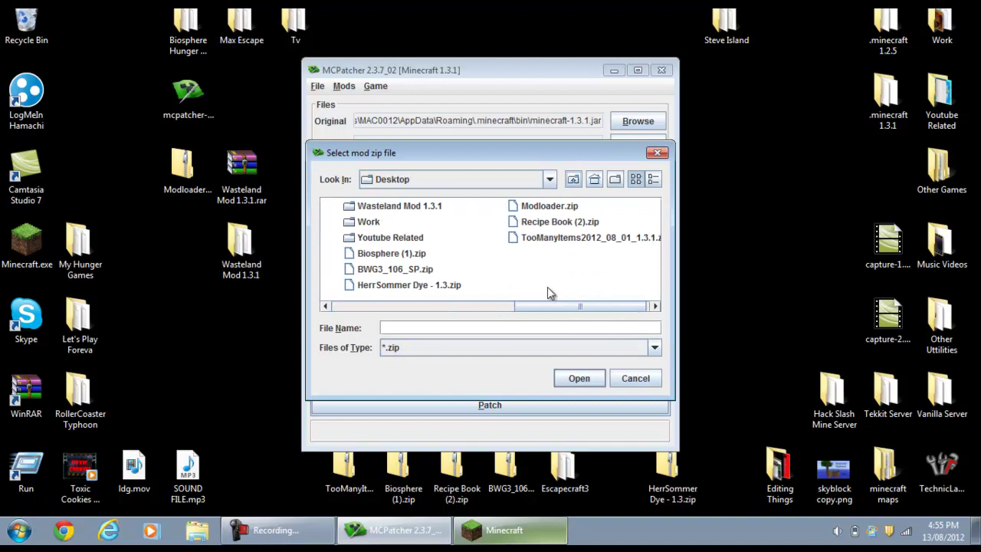
{"action": "double_click", "coordinate": [423, 207]}
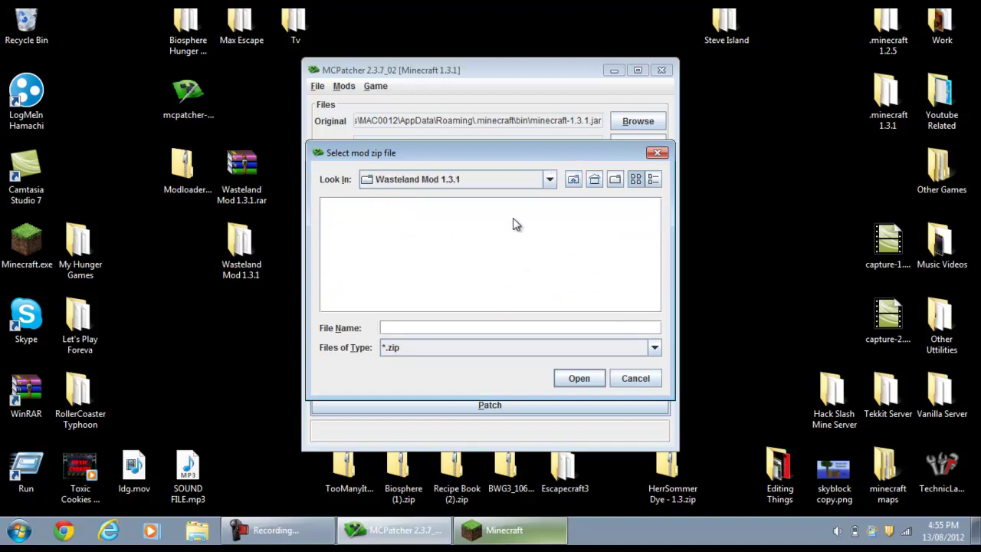
Step: Compress Wasteland Mod 1.3.1.rar into a zipped folder on the desktop
{"action": "right_click", "coordinate": [263, 202]}
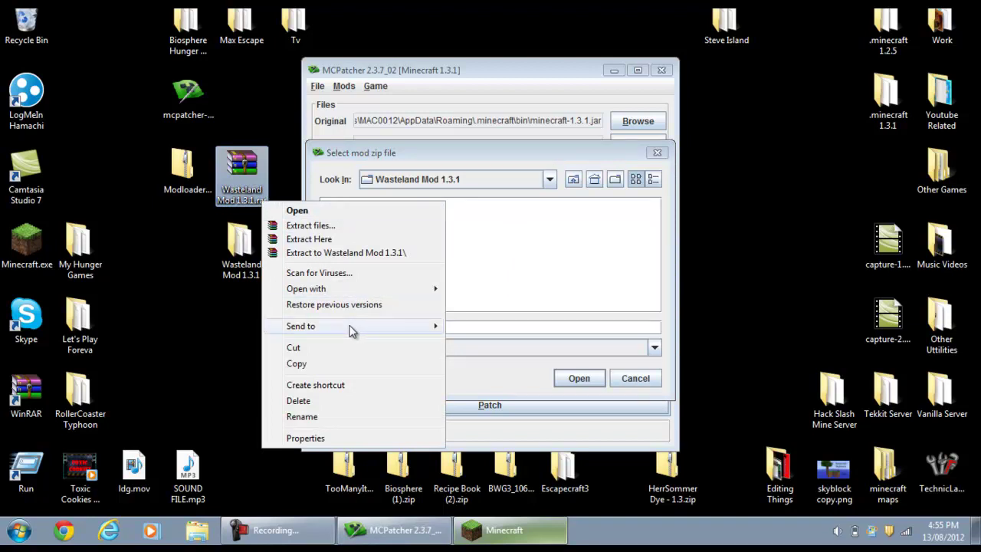
{"action": "mouse_move", "coordinate": [352, 331]}
{"action": "left_click", "coordinate": [490, 342]}
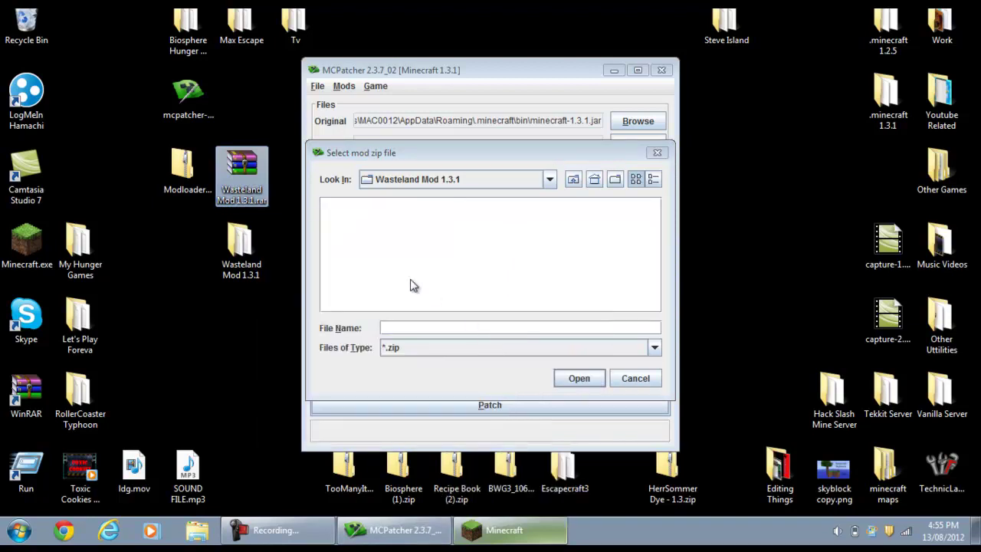
{"action": "left_click_drag", "start_coordinate": [77, 23], "coordinate": [206, 246]}
Step: Return the chooser to the Desktop and pick Wasteland Mod 1.3.1.zip as the mod file
{"action": "left_click", "coordinate": [539, 184]}
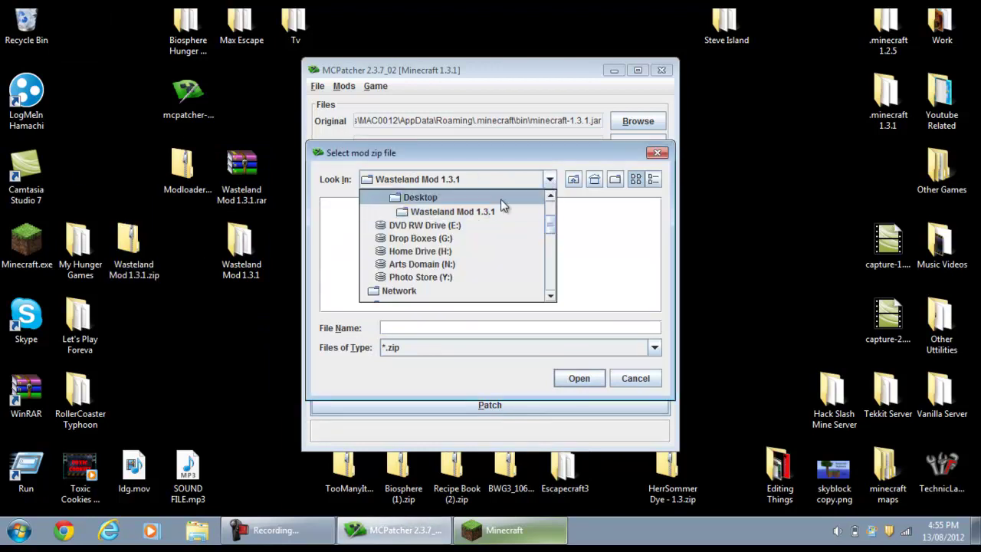
{"action": "left_click", "coordinate": [472, 191]}
{"action": "left_click_drag", "start_coordinate": [420, 307], "coordinate": [680, 318]}
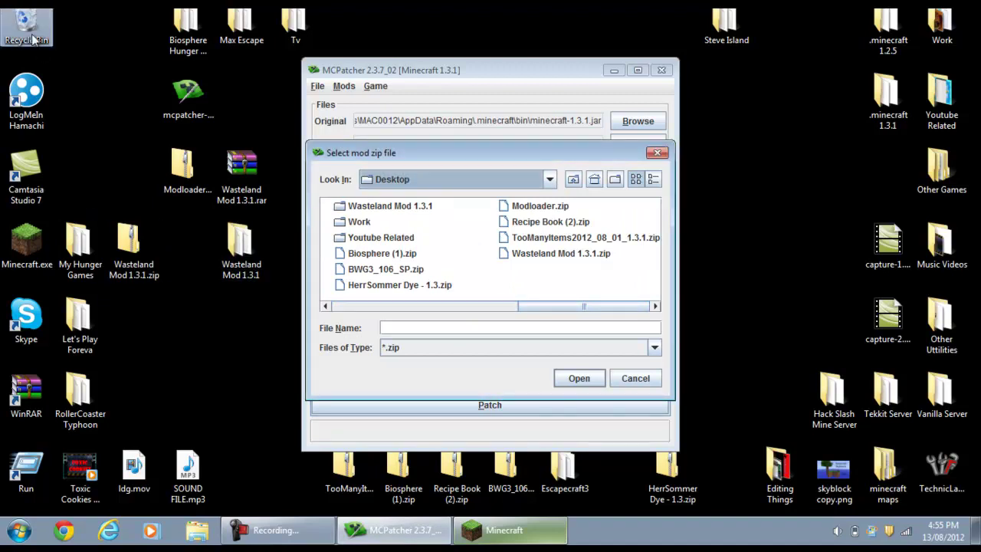
{"action": "left_click", "coordinate": [384, 205]}
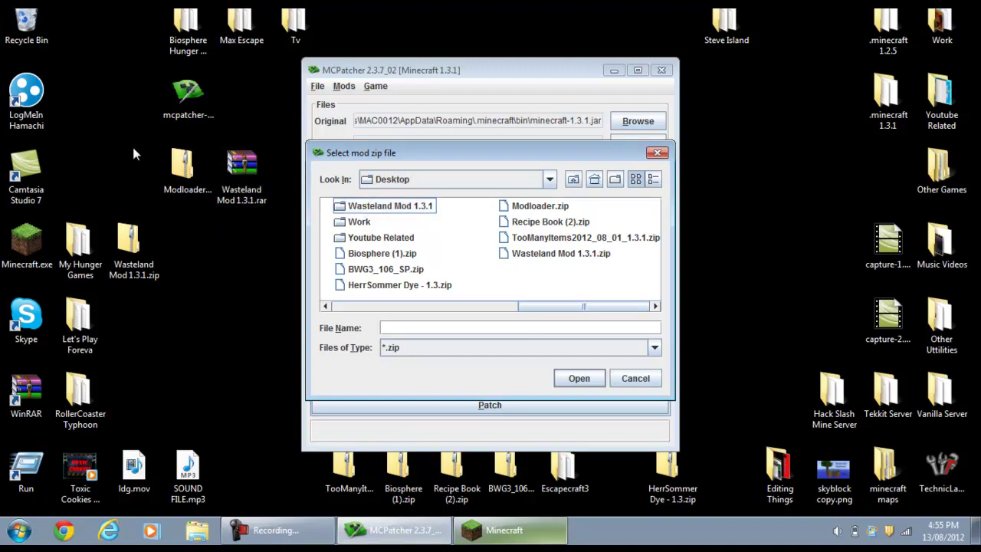
{"action": "left_click_drag", "start_coordinate": [161, 267], "coordinate": [306, 256]}
{"action": "left_click", "coordinate": [390, 209]}
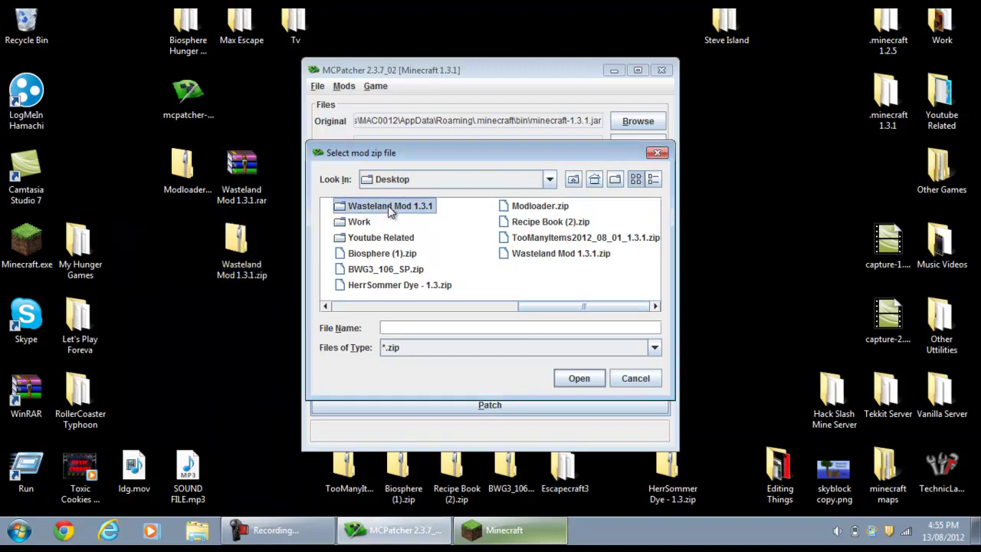
{"action": "left_click", "coordinate": [343, 210]}
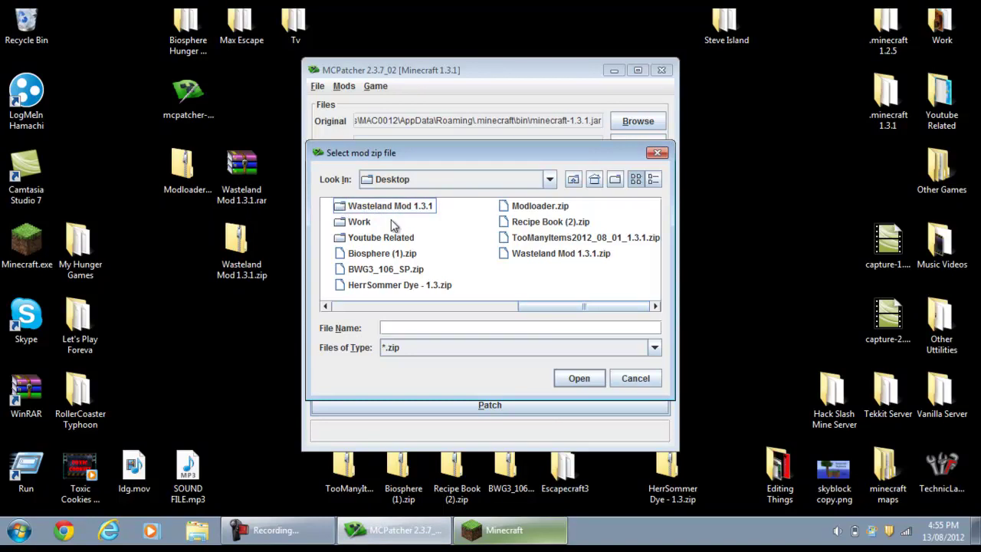
{"action": "double_click", "coordinate": [502, 255]}
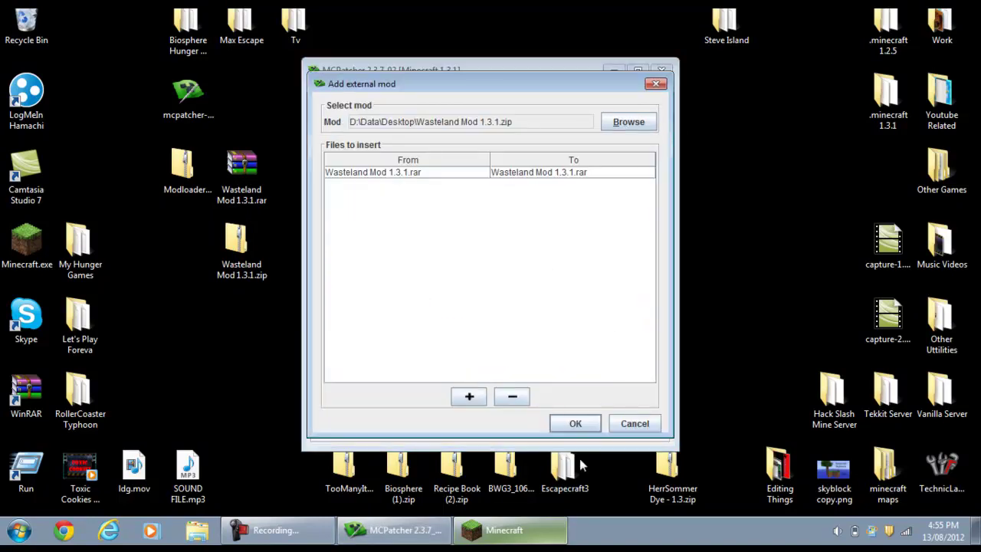
Step: Confirm adding Wasteland Mod 1.3.1, patch minecraft.jar, and close the stray Minecraft window
{"action": "left_click", "coordinate": [577, 425]}
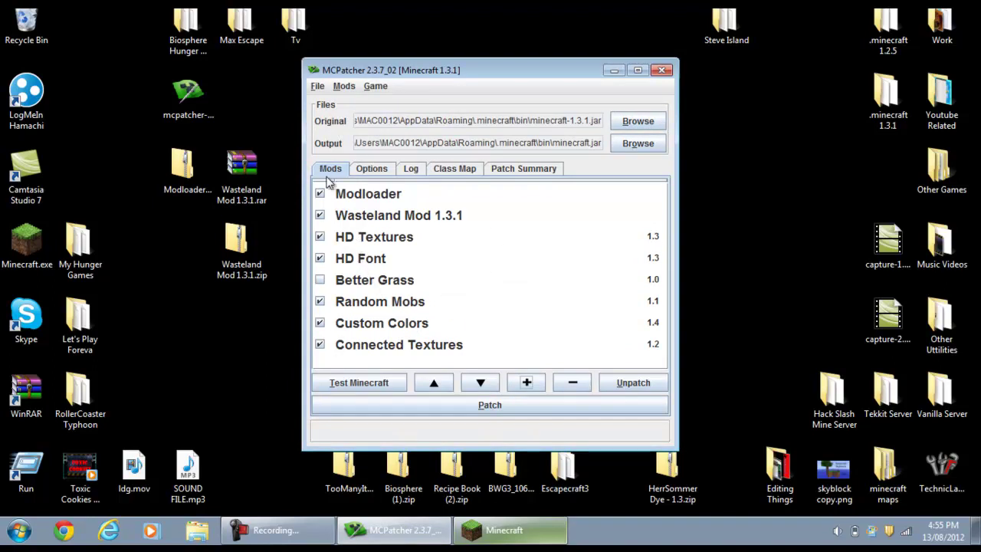
{"action": "left_click", "coordinate": [519, 404]}
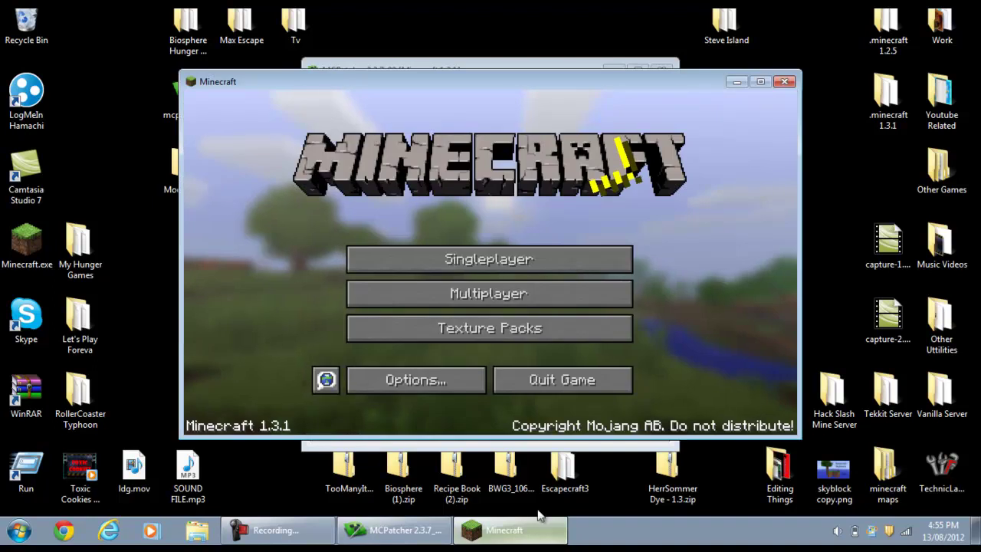
{"action": "left_click", "coordinate": [757, 72]}
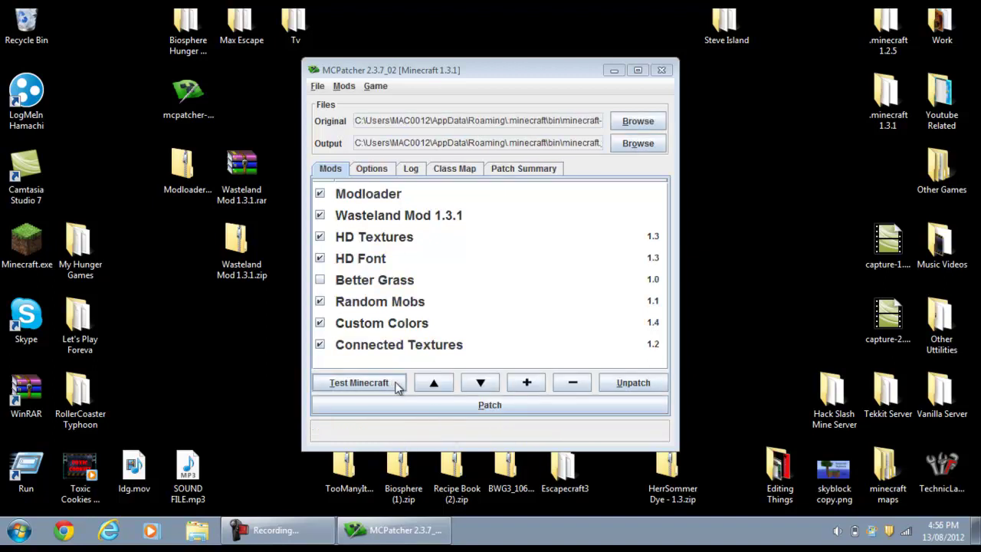
Step: Test-launch the patched Minecraft 1.3.1, switch to fullscreen with F11, and go to Singleplayer
{"action": "left_click", "coordinate": [393, 383]}
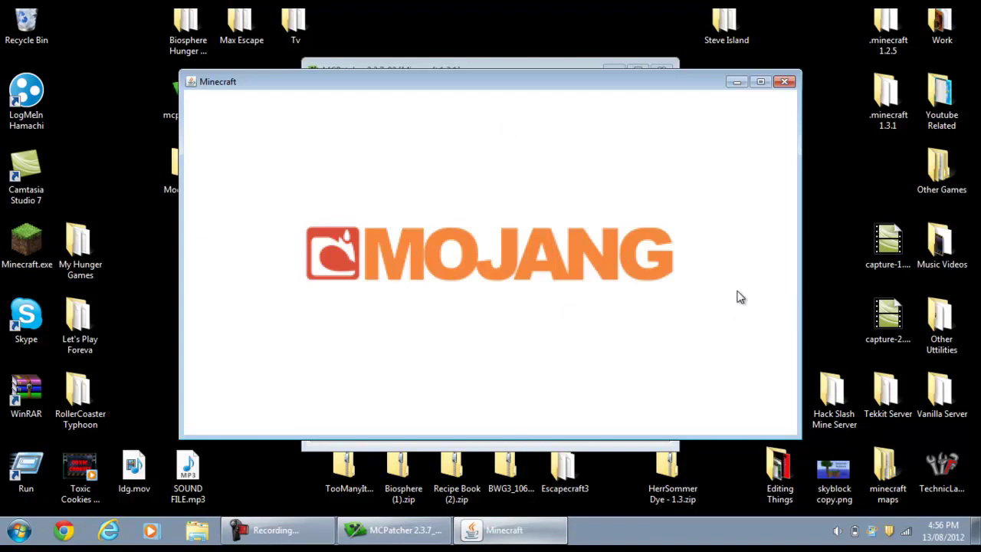
{"action": "key", "text": "F11"}
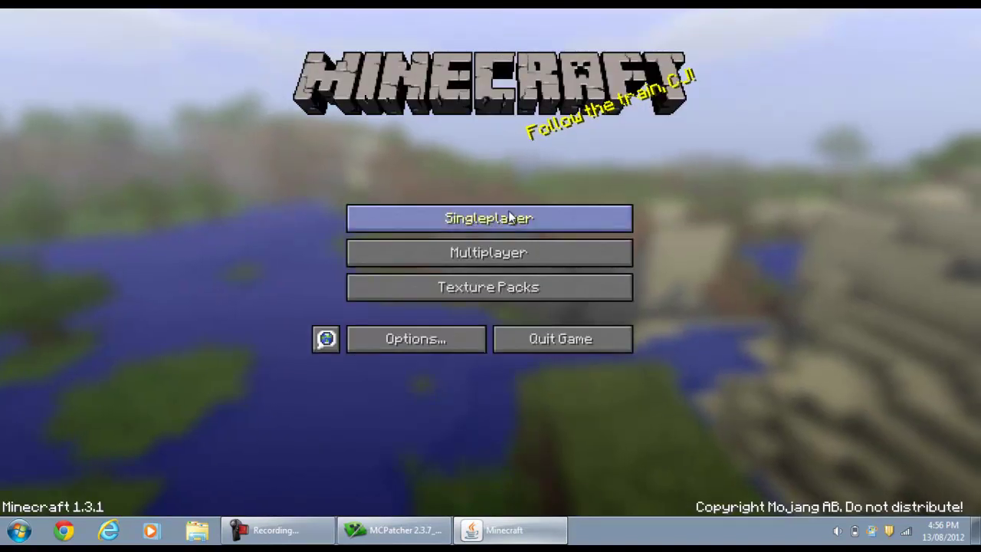
{"action": "left_click", "coordinate": [490, 220]}
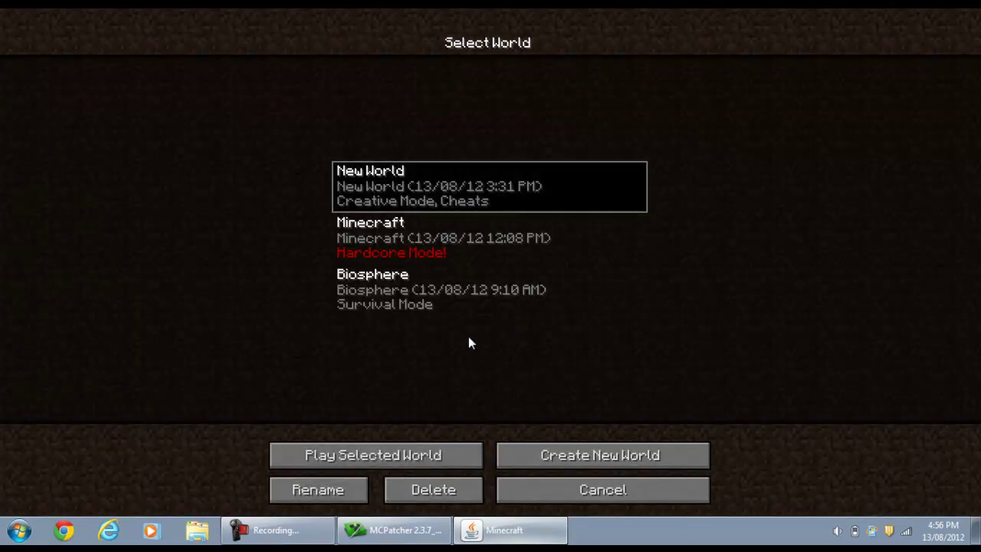
Step: Create a new world with World Type set back to Default, load it, and walk forward
{"action": "left_click", "coordinate": [618, 458]}
{"action": "left_click", "coordinate": [557, 265]}
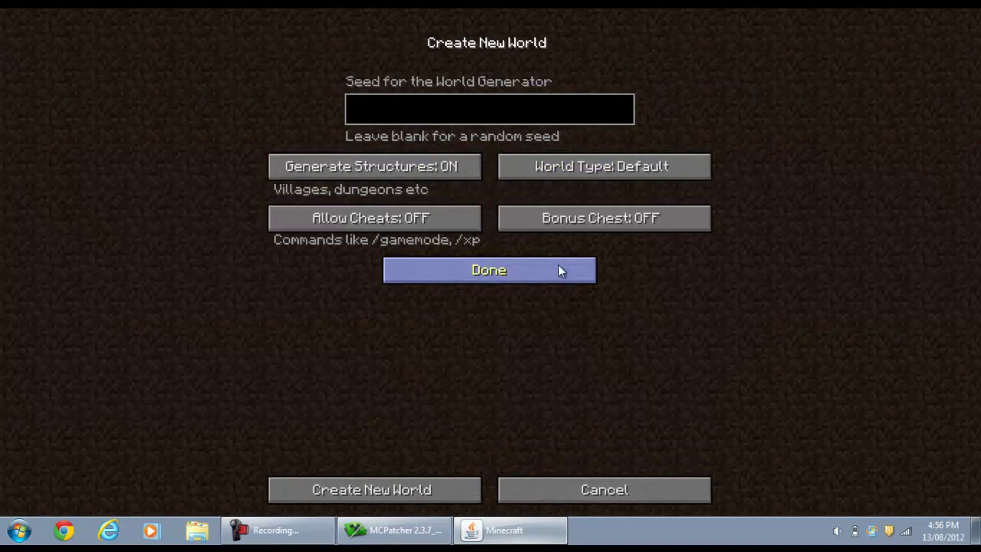
{"action": "left_click", "coordinate": [636, 169]}
{"action": "left_click", "coordinate": [636, 168]}
{"action": "left_click", "coordinate": [479, 264]}
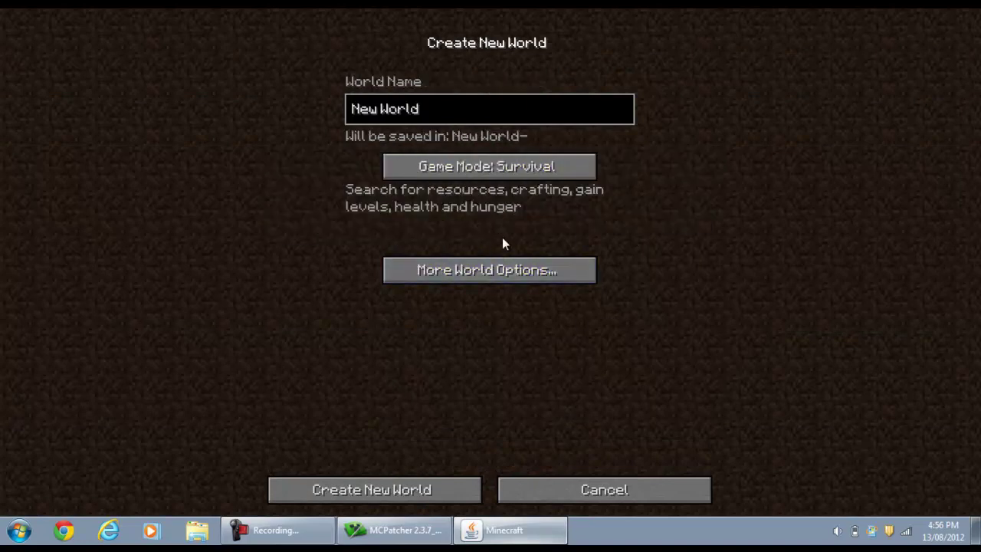
{"action": "left_click", "coordinate": [535, 270]}
{"action": "left_click", "coordinate": [618, 170]}
{"action": "left_click", "coordinate": [465, 490]}
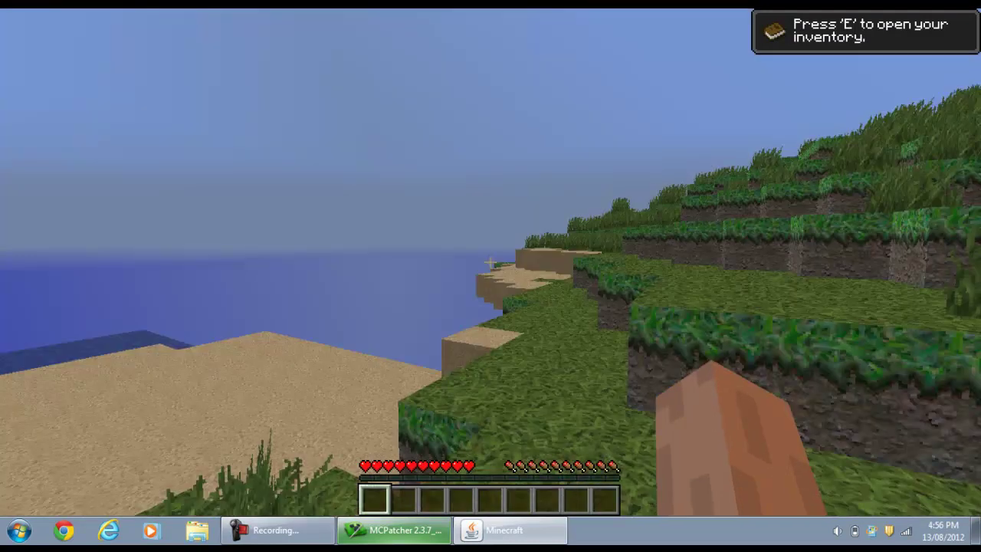
{"action": "key", "text": "w"}
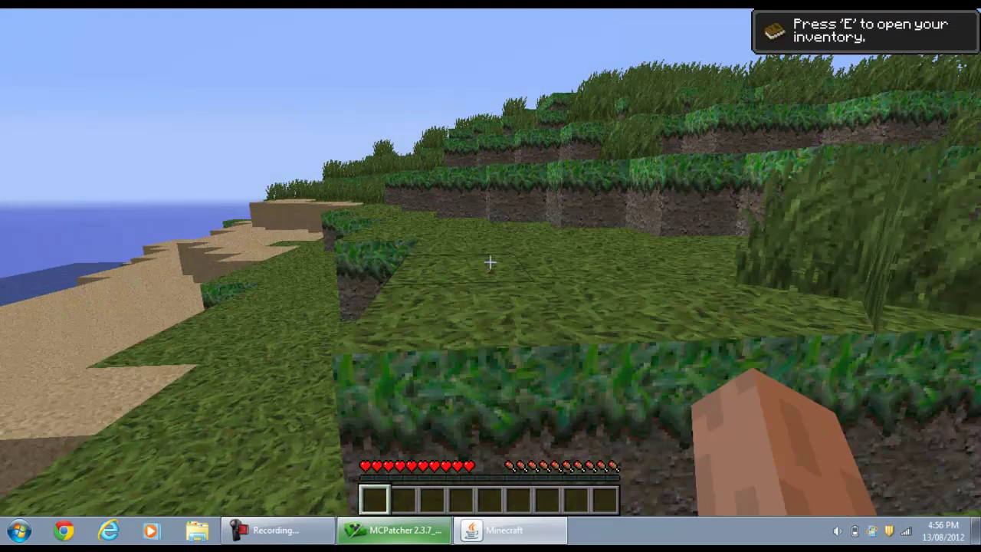